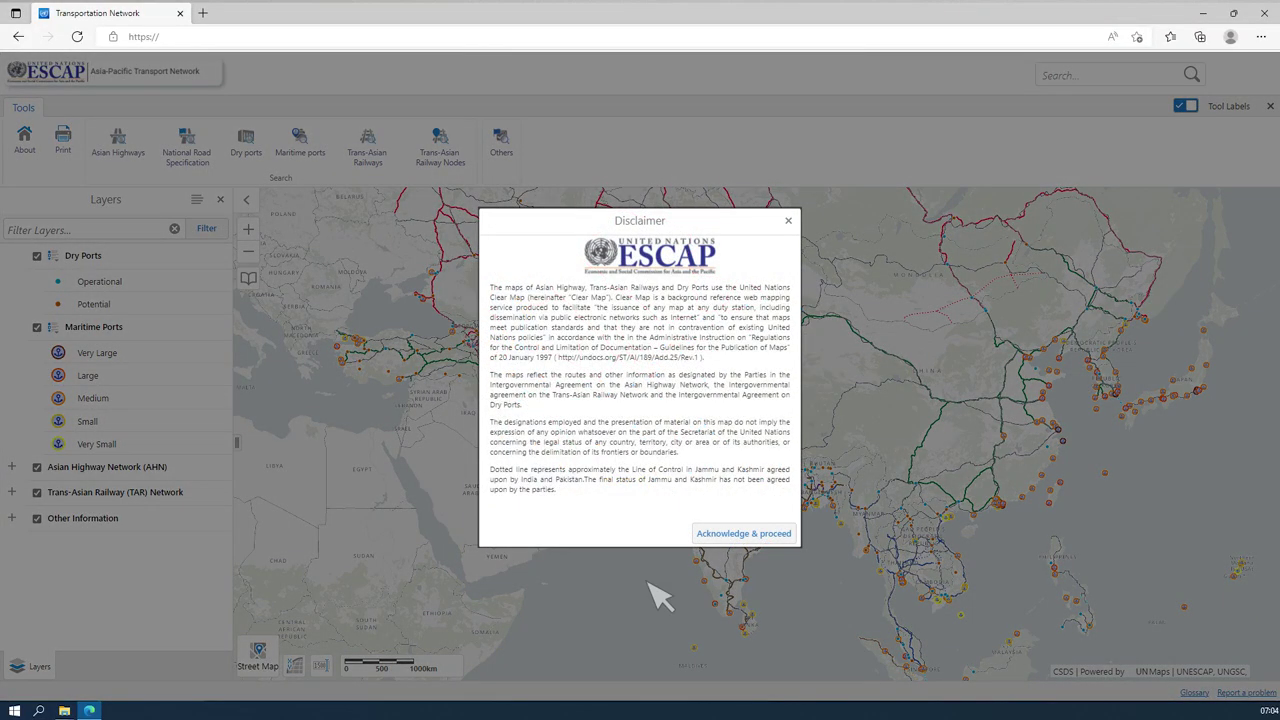
# Acknowledge the disclaimer and proceed to the transport map
pyautogui.click(762, 536)
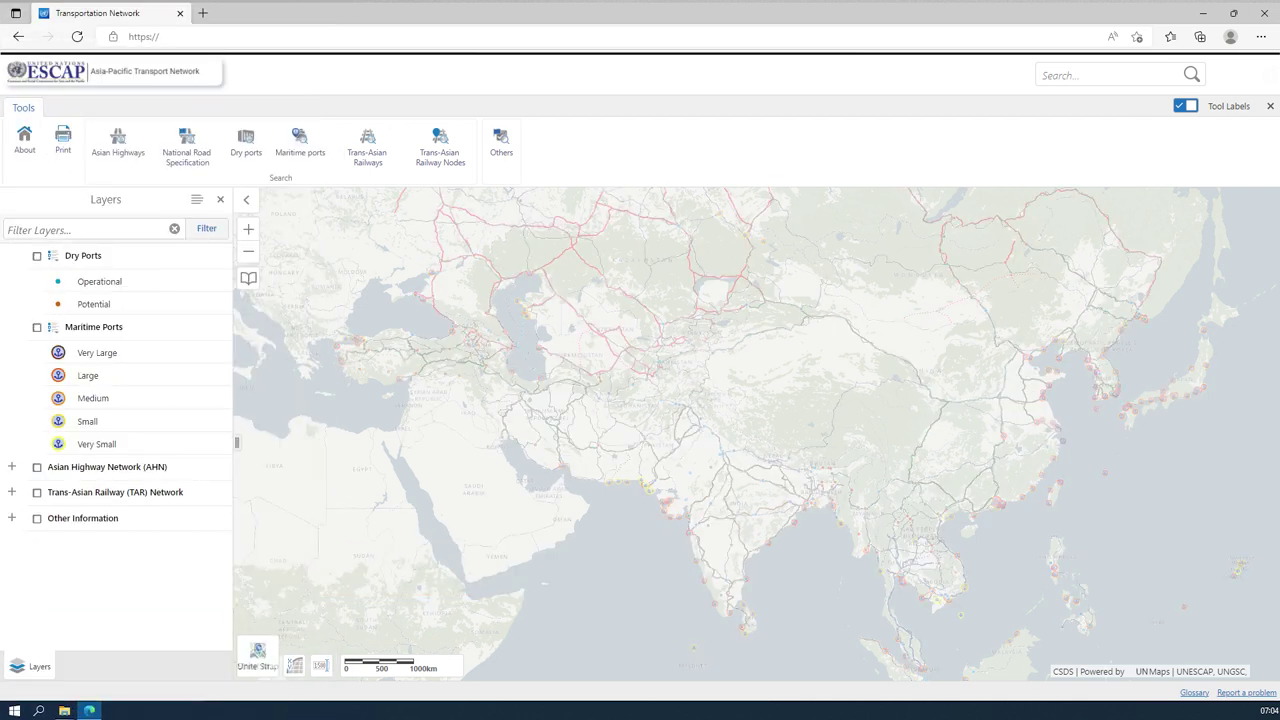
# Switch on the AHN, TAR, Dry Ports and Maritime Ports layers
pyautogui.click(47, 472)
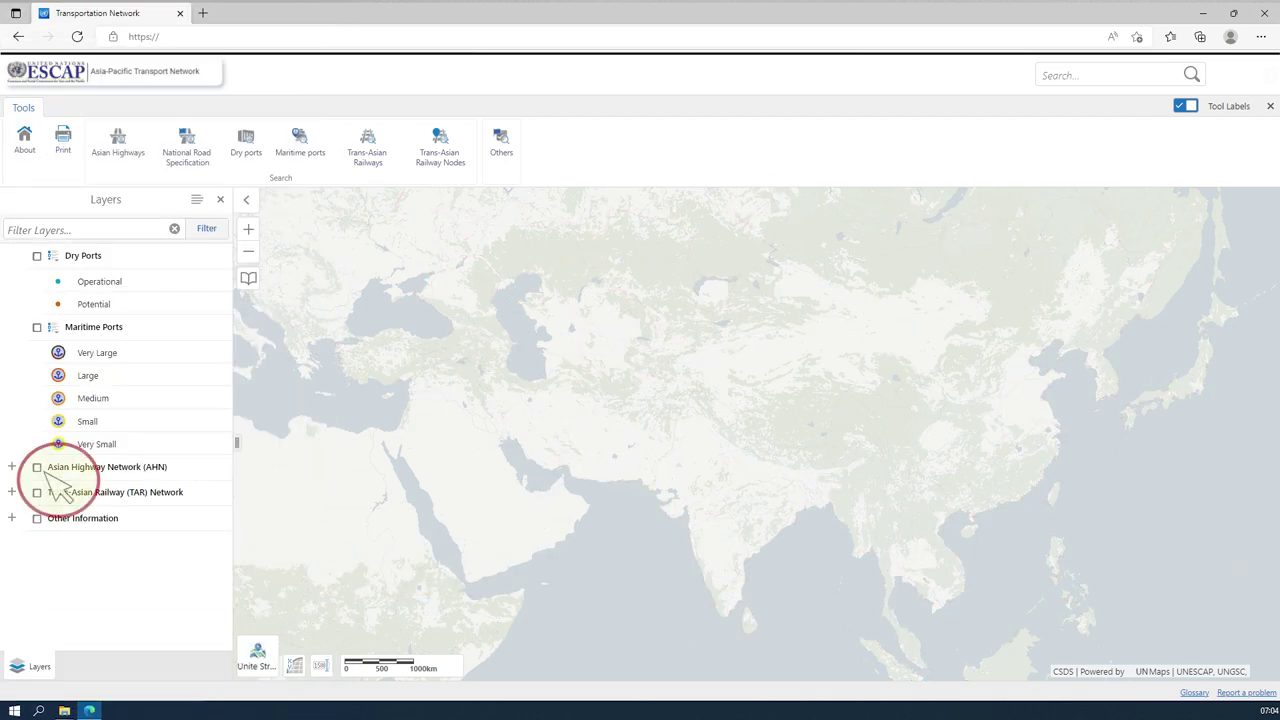
pyautogui.click(38, 468)
pyautogui.click(38, 493)
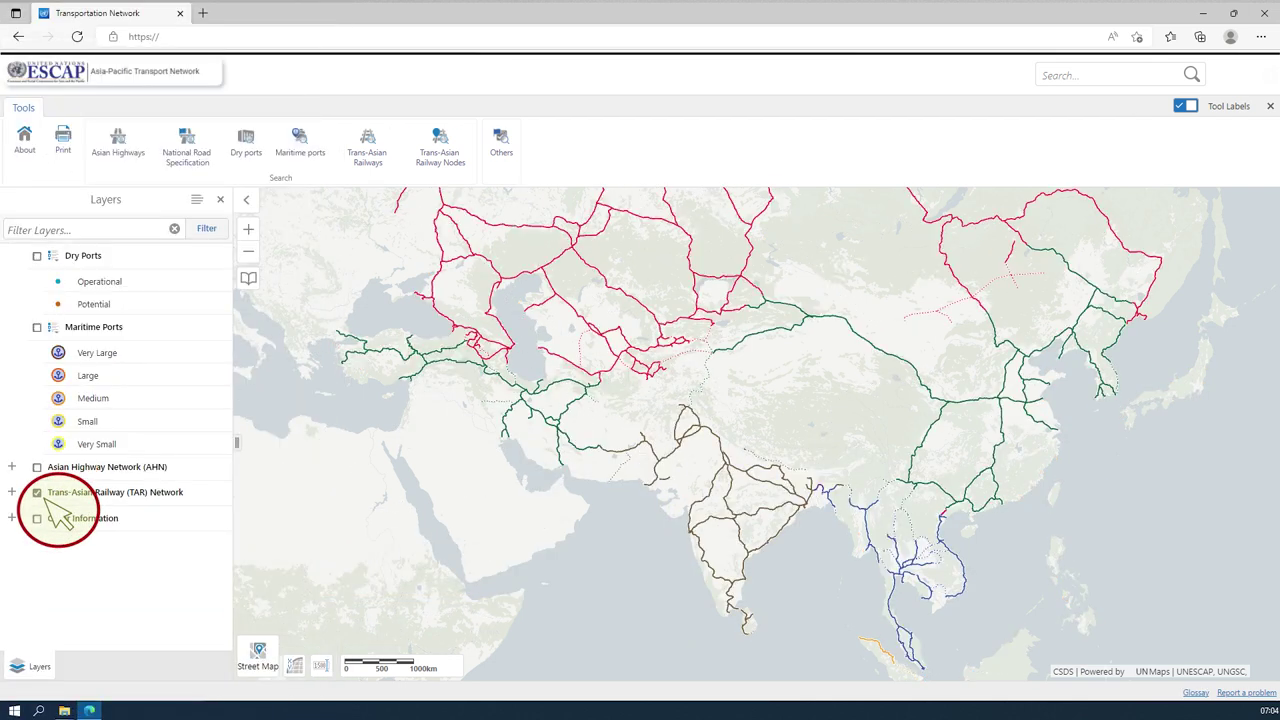
pyautogui.click(39, 493)
pyautogui.click(38, 328)
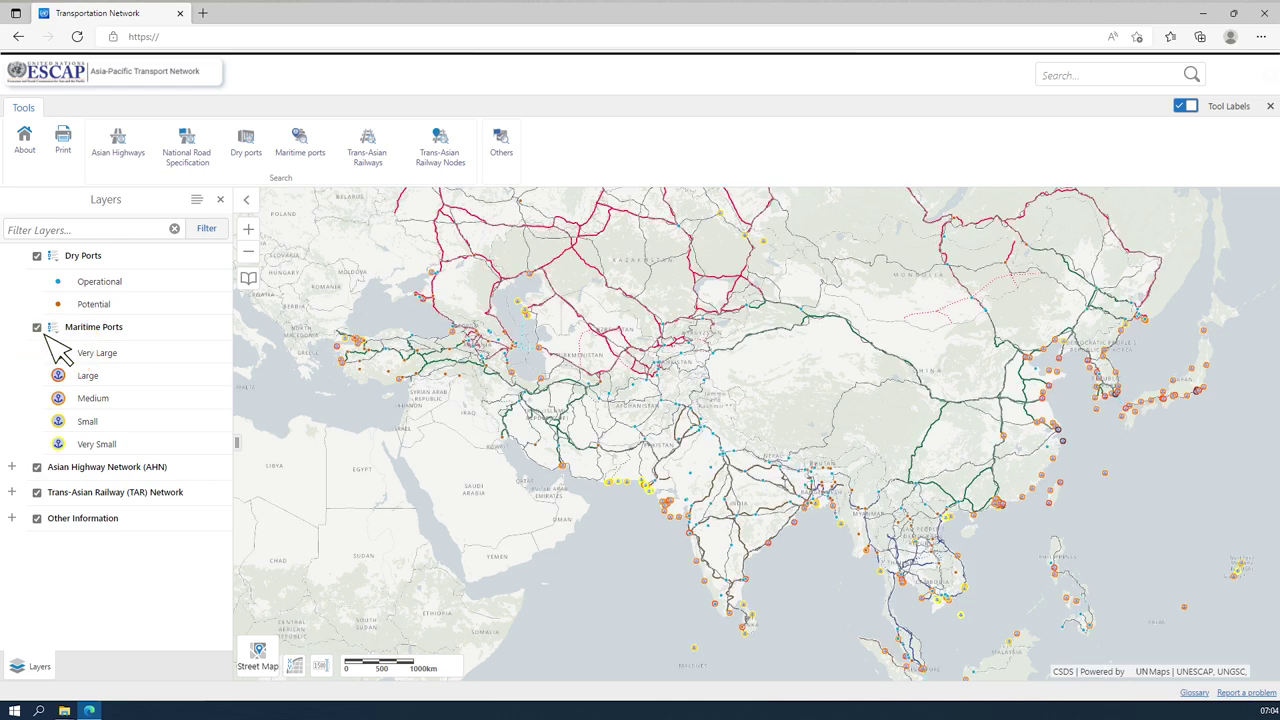
# Expand the Asian Highway Network (AHN) group to list its five sub-layers
pyautogui.click(11, 467)
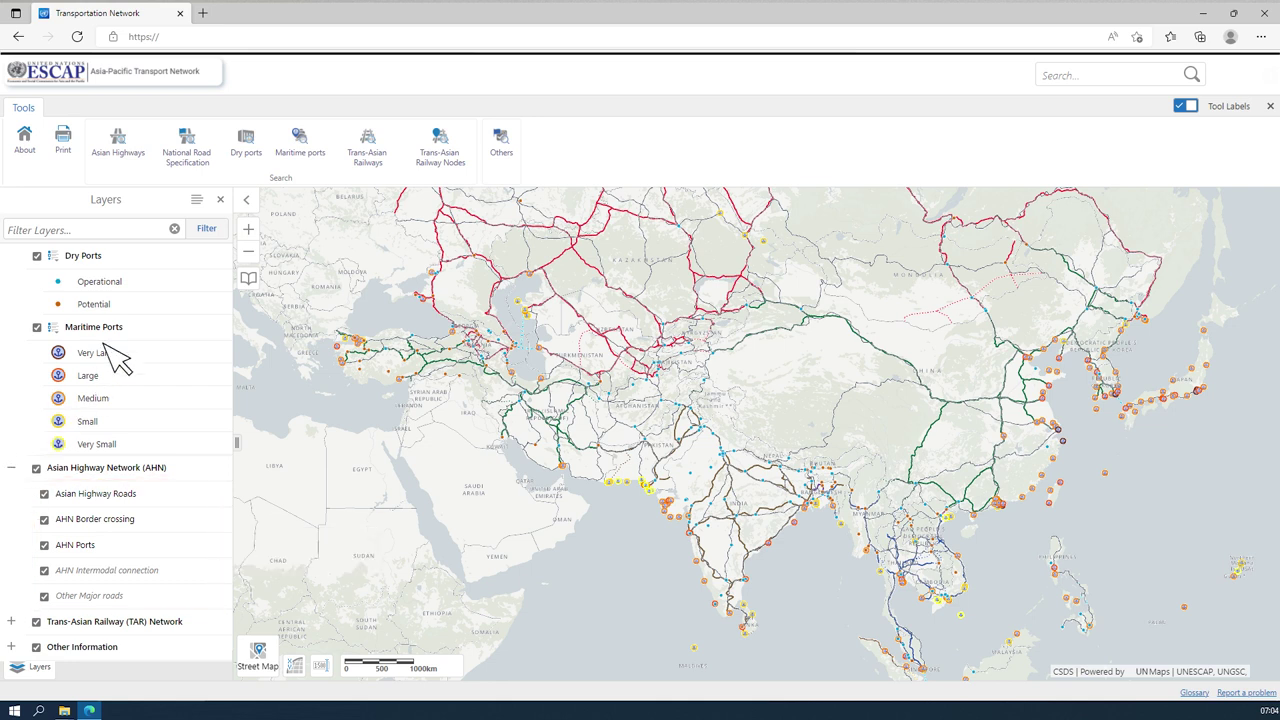
pyautogui.moveTo(170, 260)
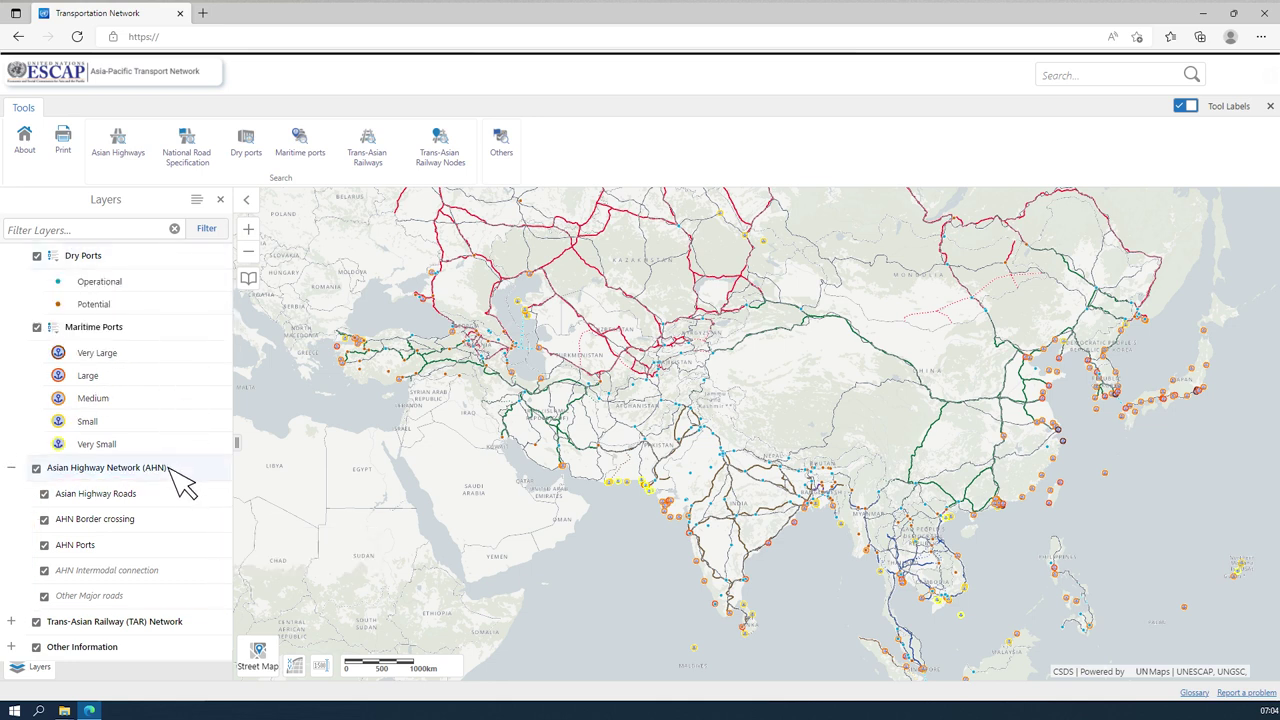
pyautogui.moveTo(172, 469)
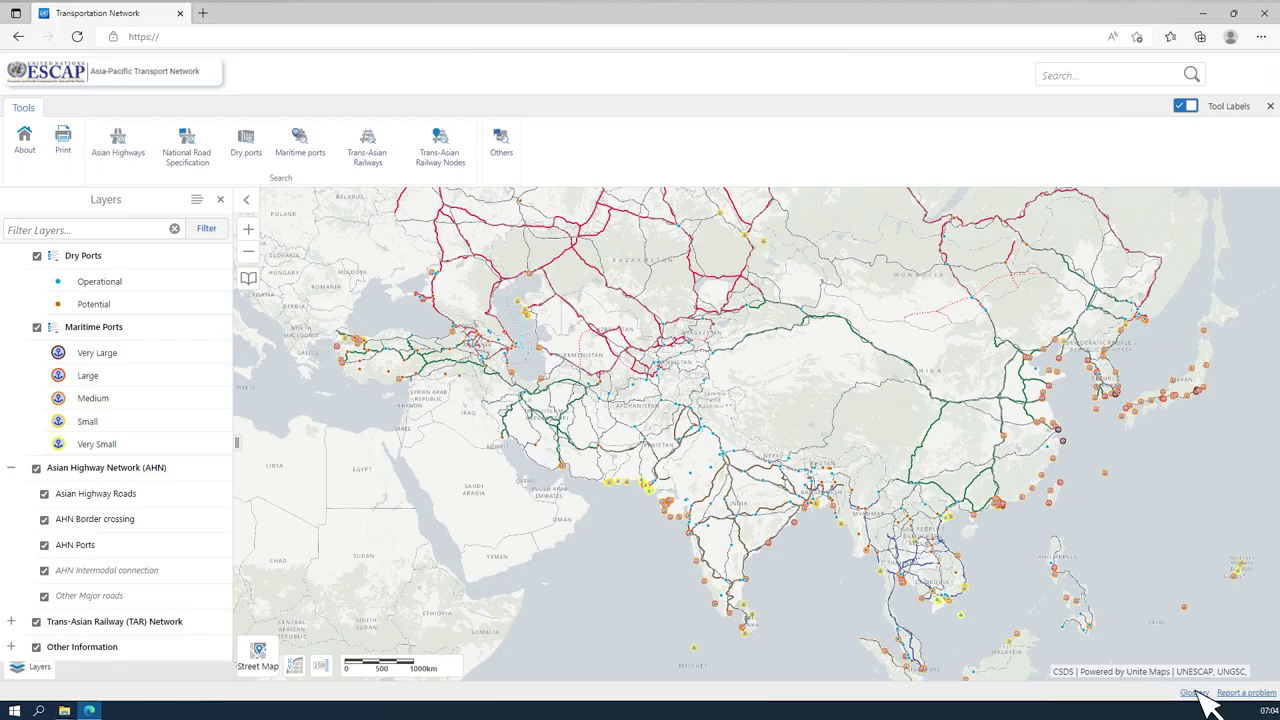
pyautogui.click(1071, 651)
pyautogui.press('Down')
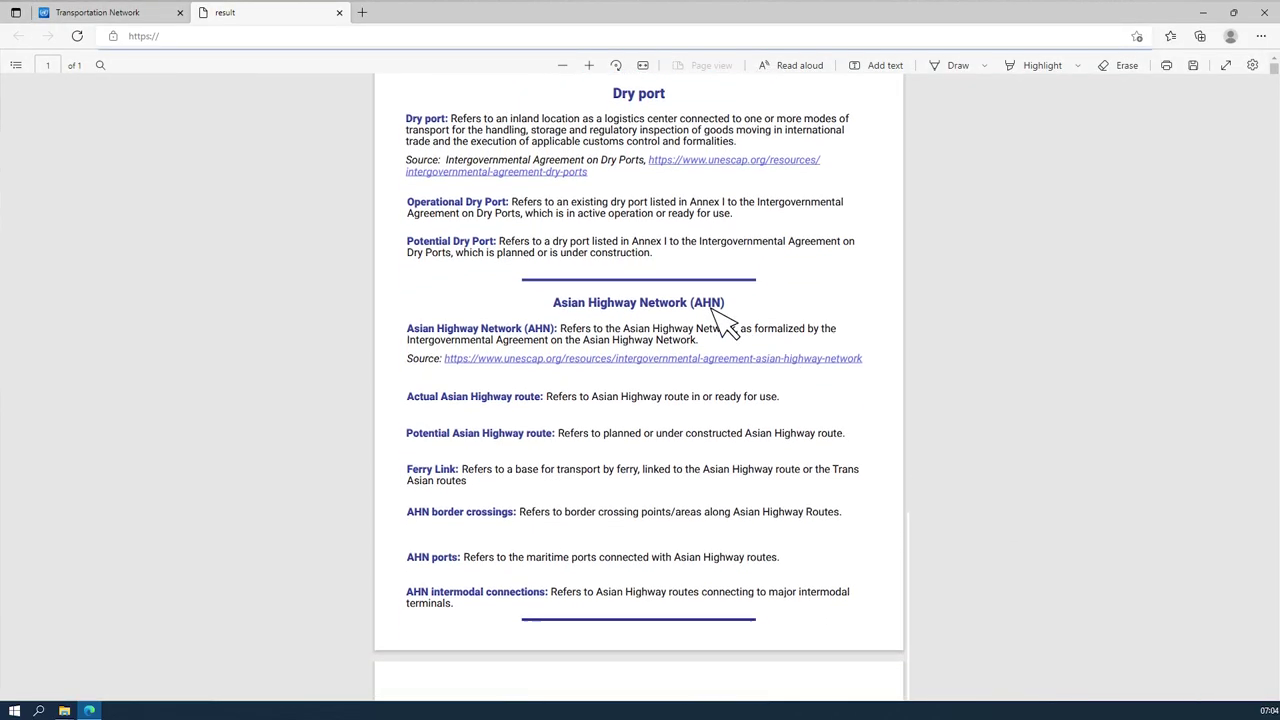
pyautogui.click(339, 12)
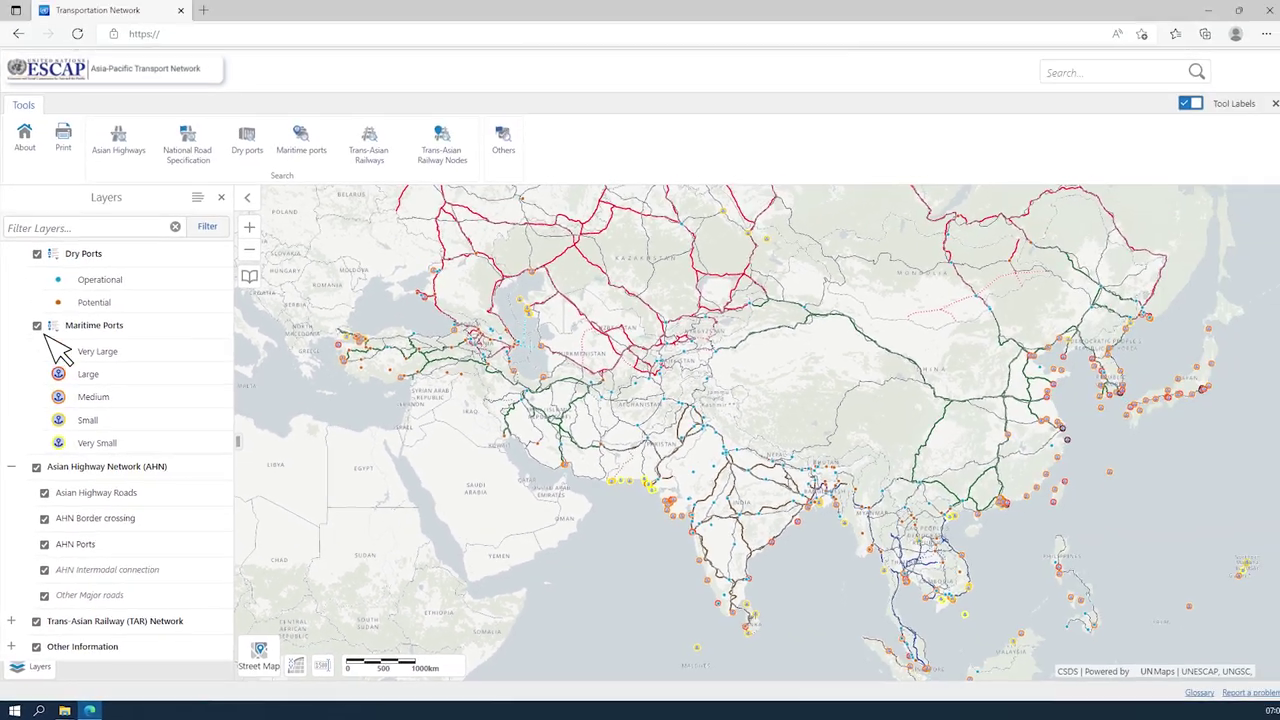
pyautogui.click(120, 145)
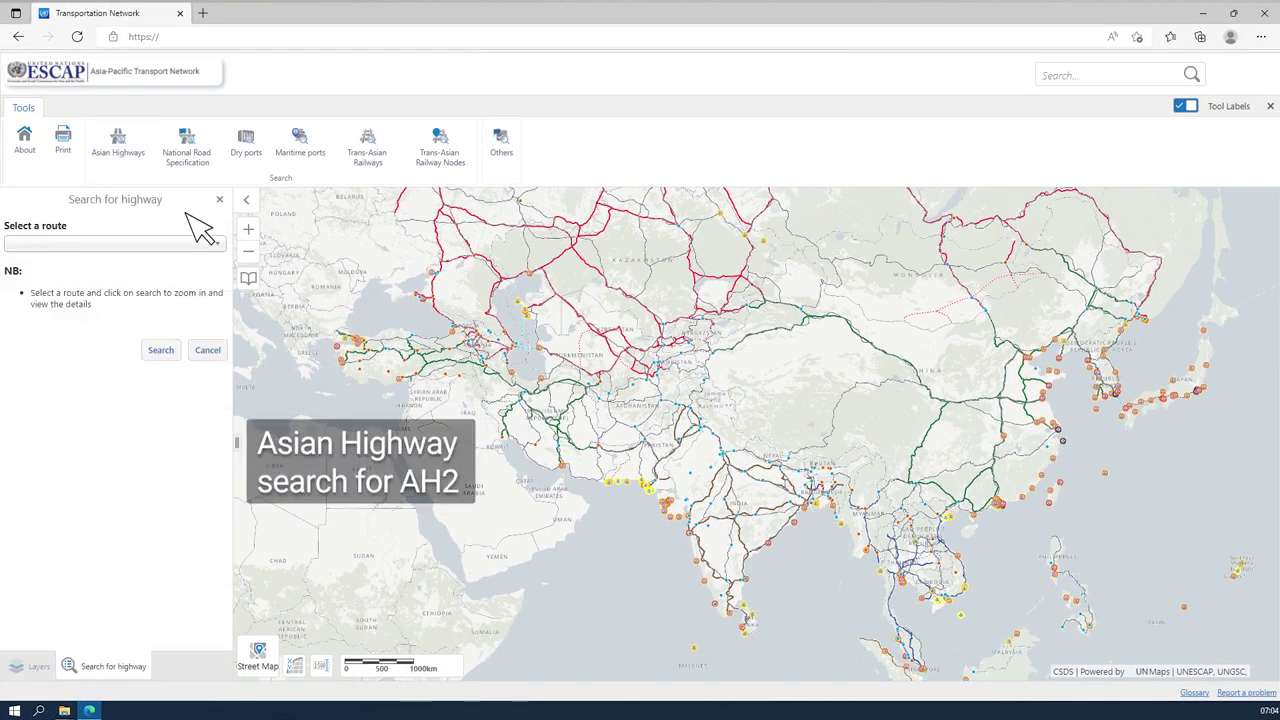
pyautogui.click(218, 243)
pyautogui.click(195, 297)
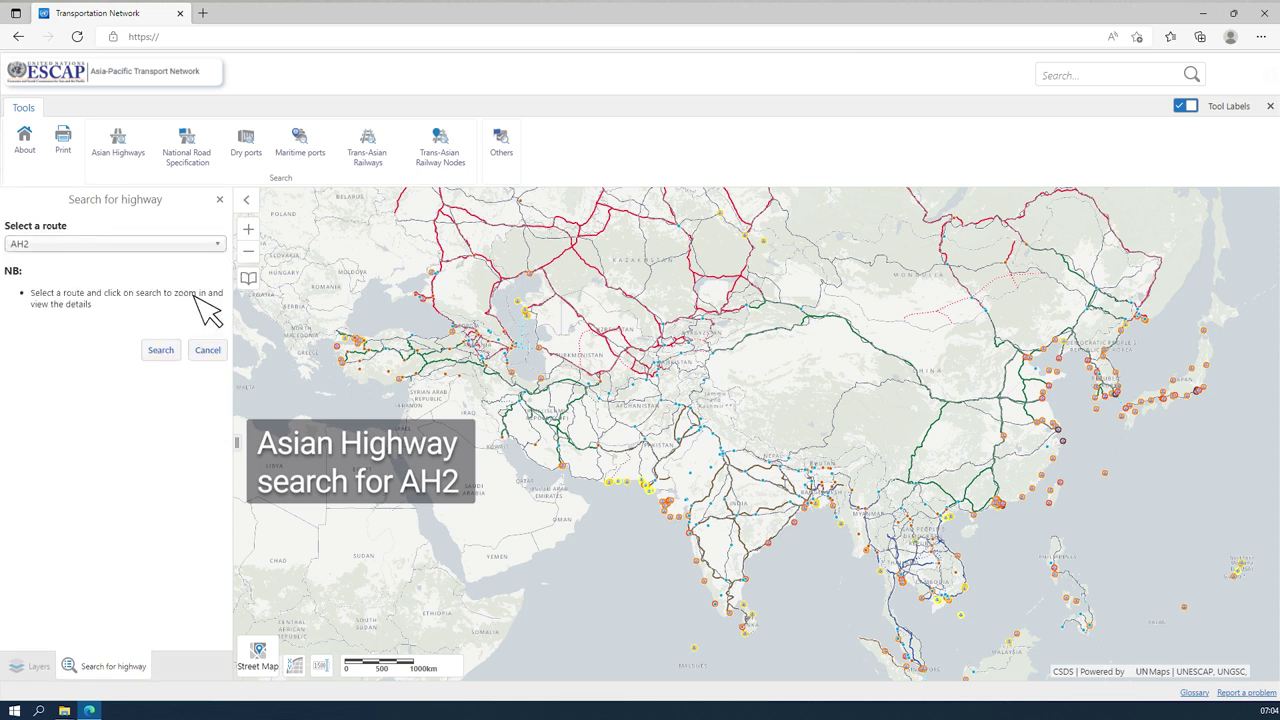
pyautogui.click(161, 352)
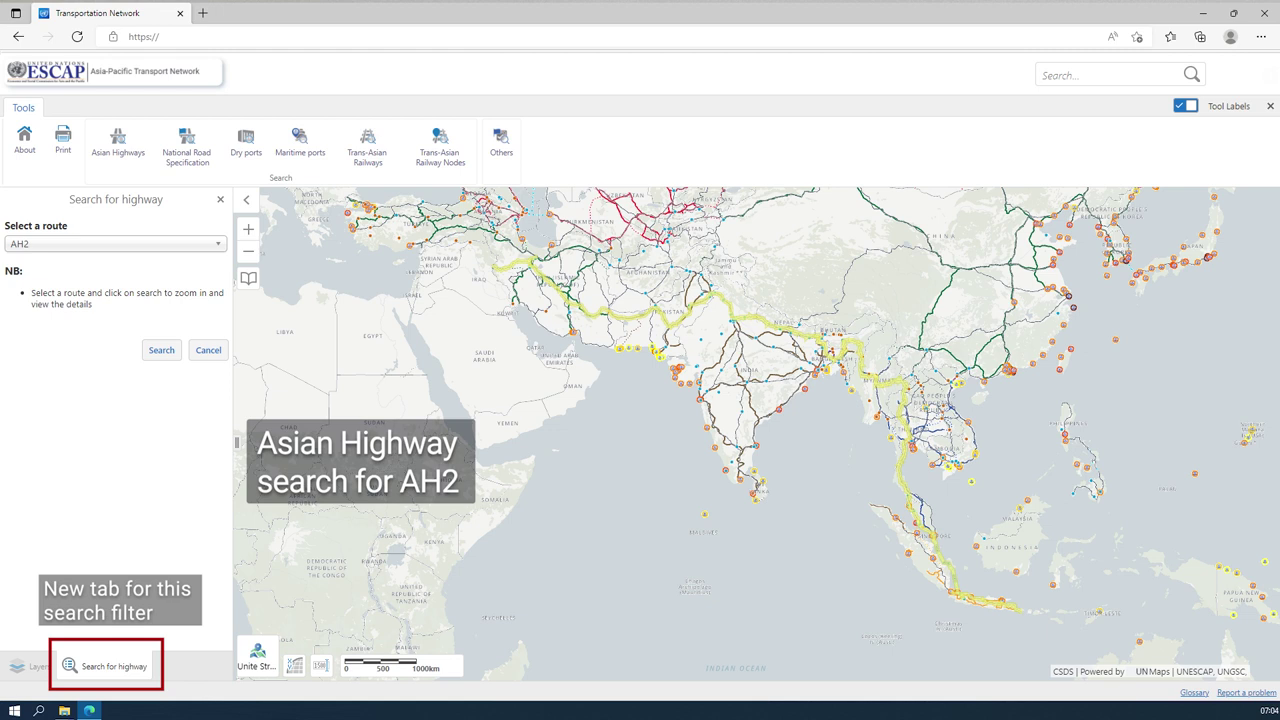
pyautogui.click(30, 666)
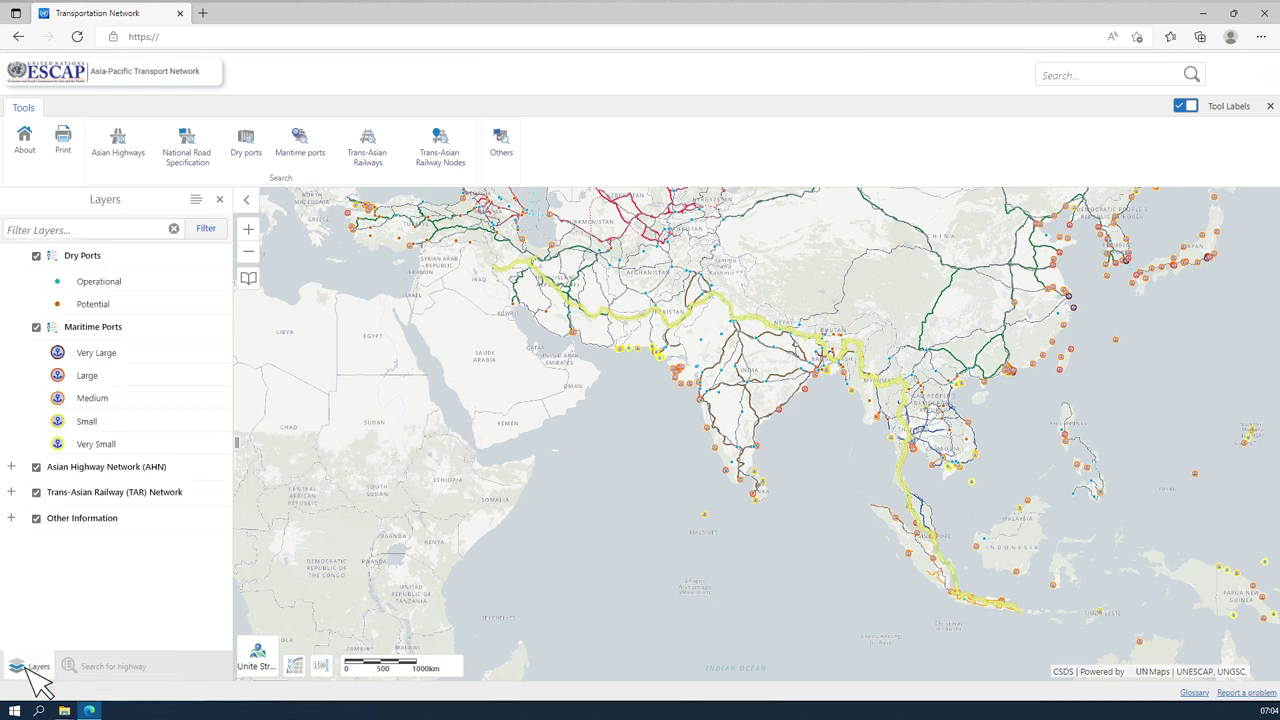
pyautogui.click(139, 670)
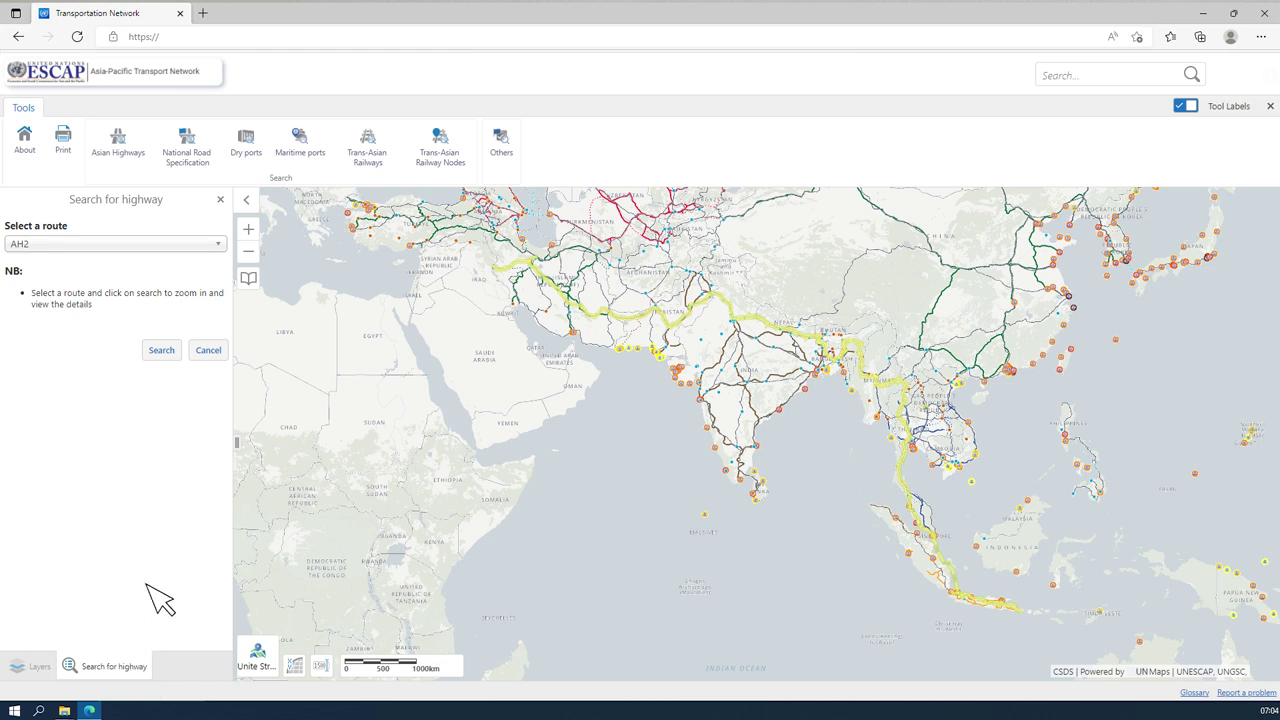
pyautogui.click(220, 199)
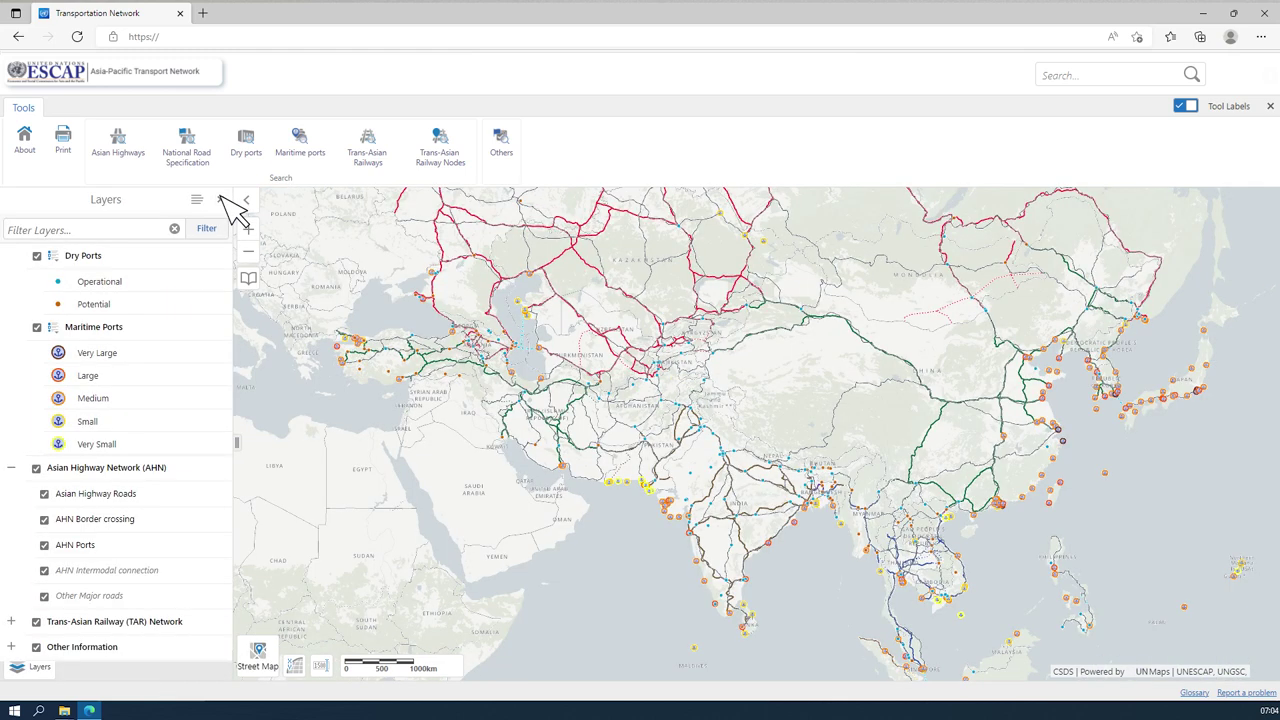
pyautogui.click(221, 198)
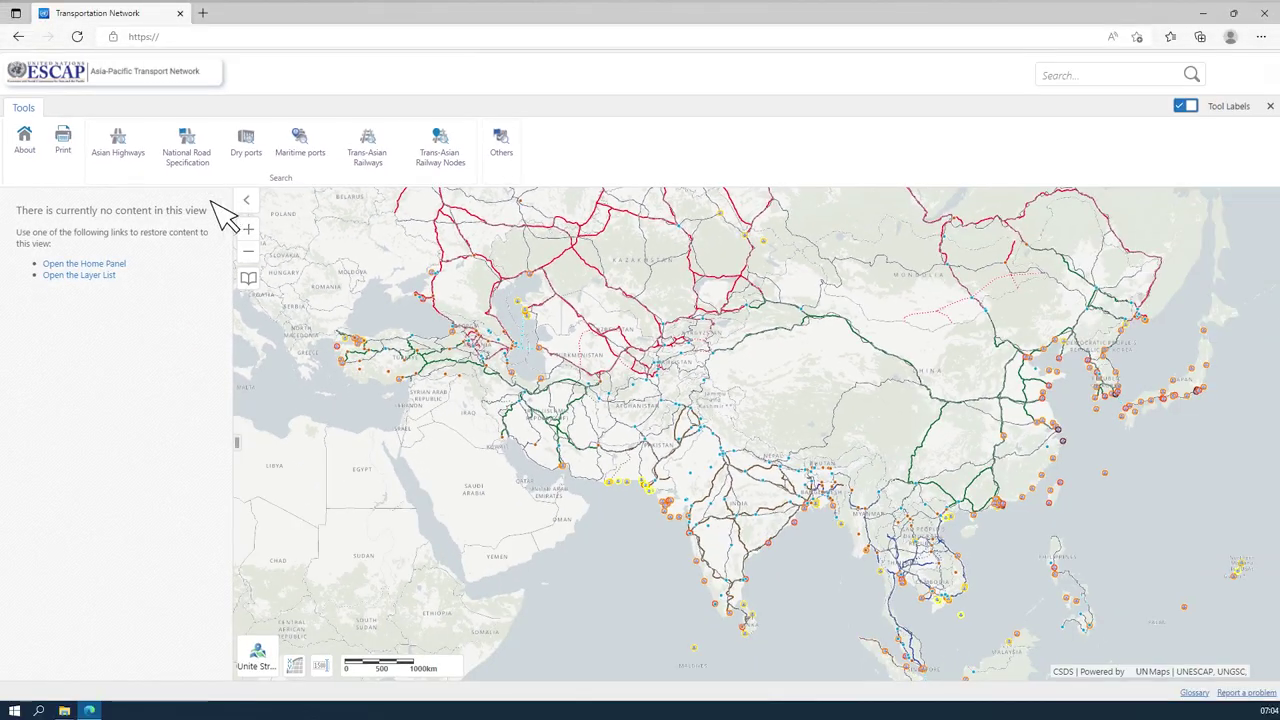
pyautogui.click(80, 276)
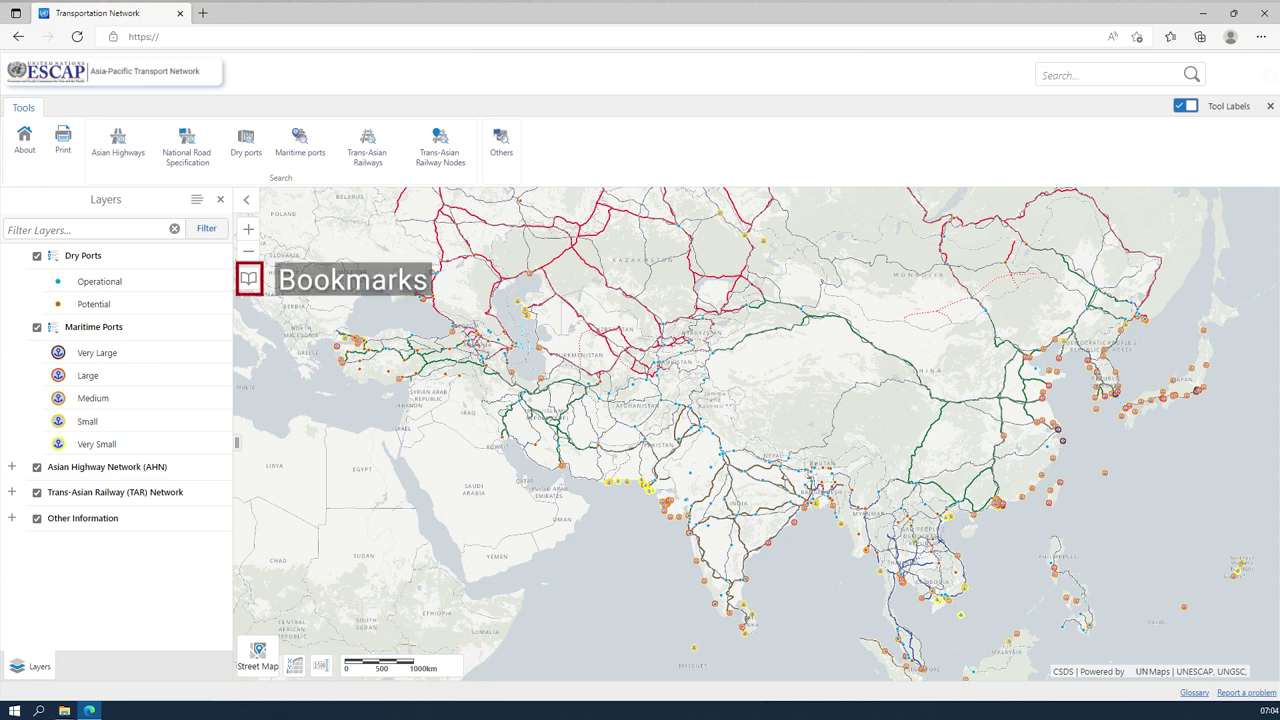
pyautogui.click(350, 656)
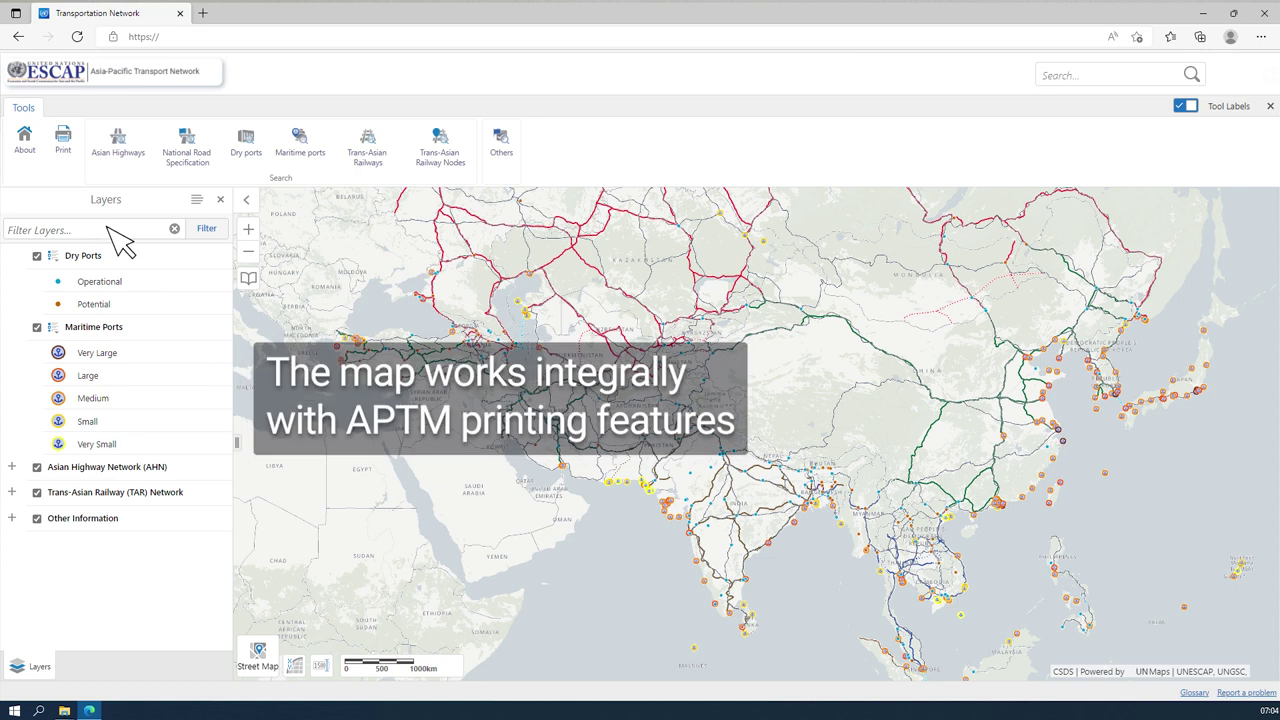
pyautogui.click(63, 138)
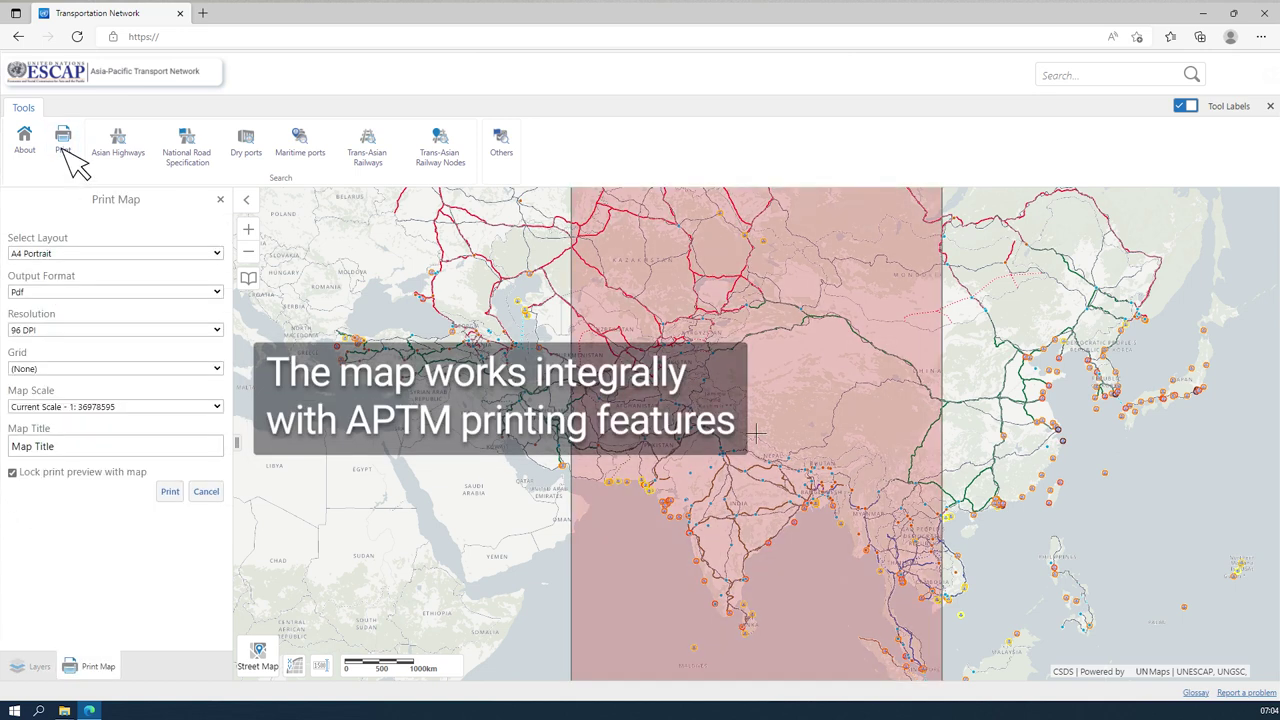
pyautogui.click(220, 199)
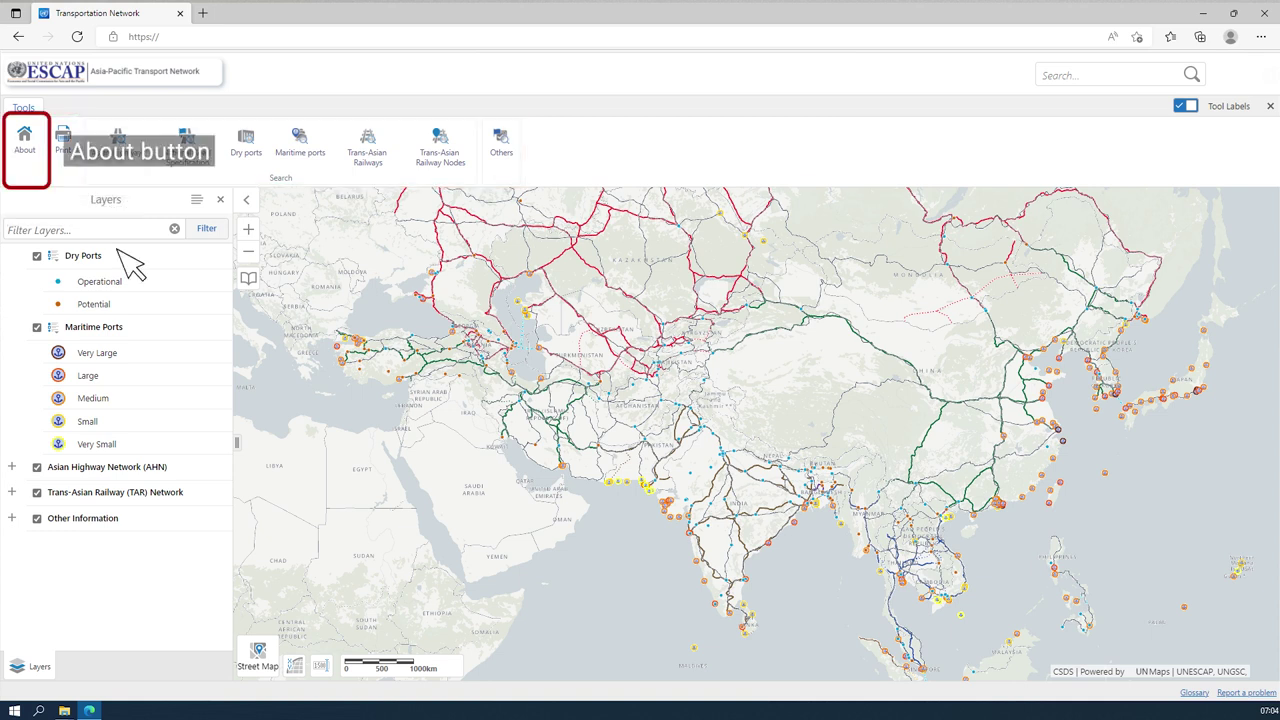
# View the About panel, toggle tool labels off and back on, and bring up the Maritime ports search
pyautogui.click(24, 140)
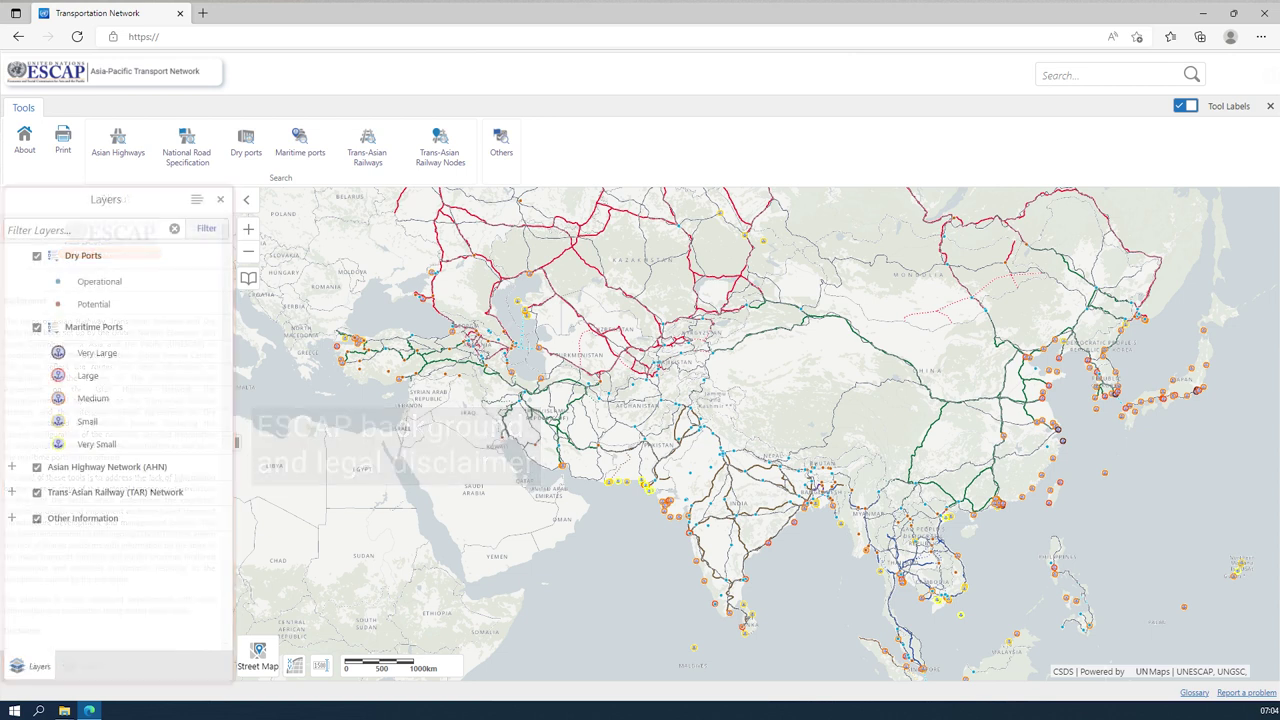
pyautogui.click(1186, 105)
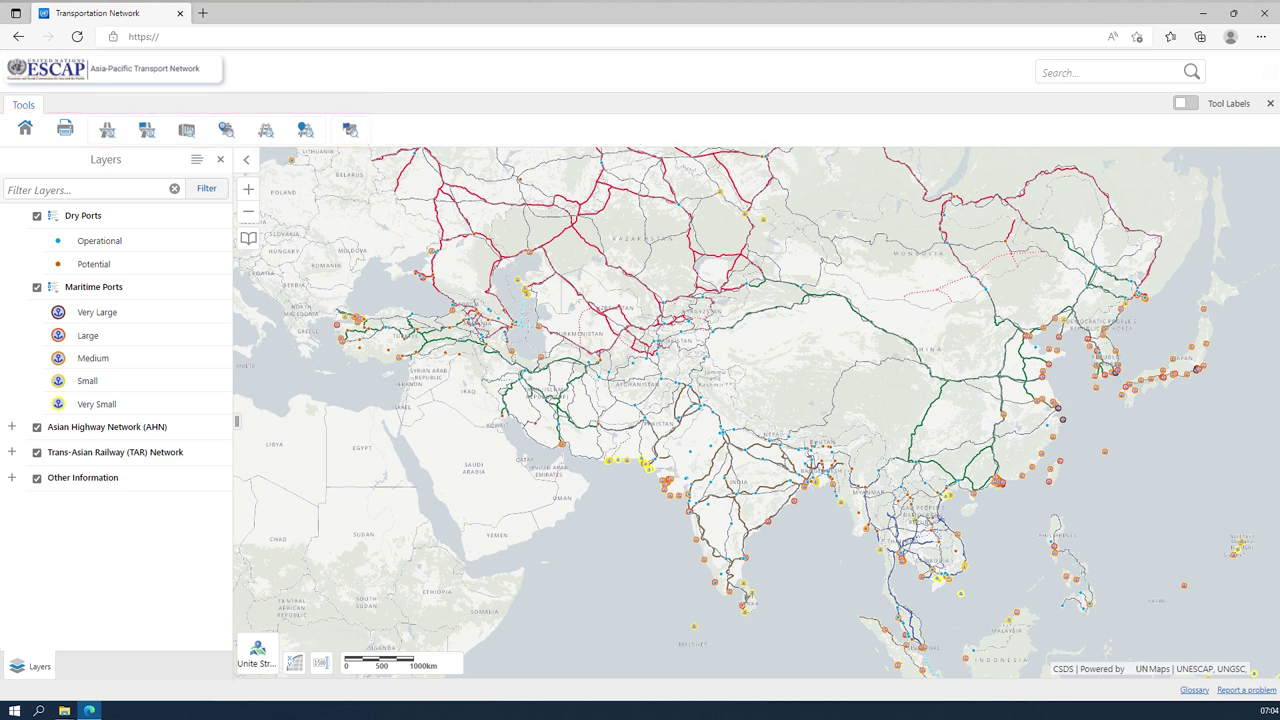
pyautogui.click(1182, 104)
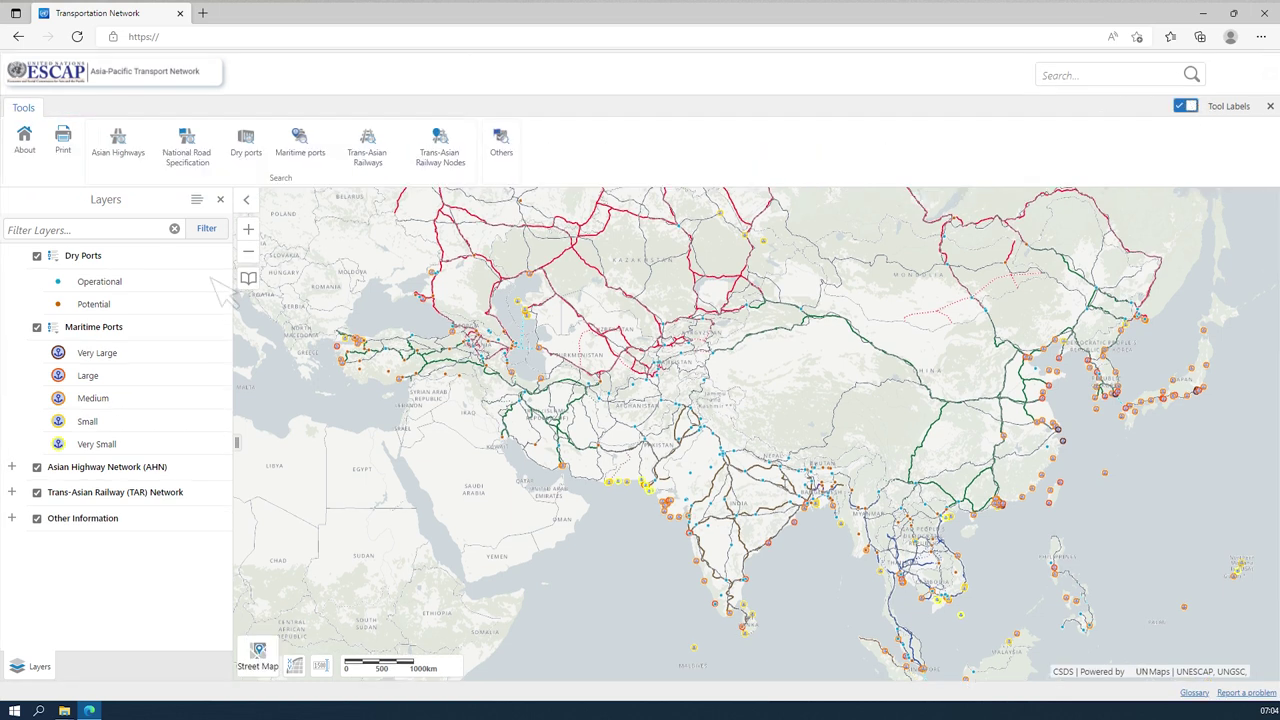
pyautogui.click(302, 145)
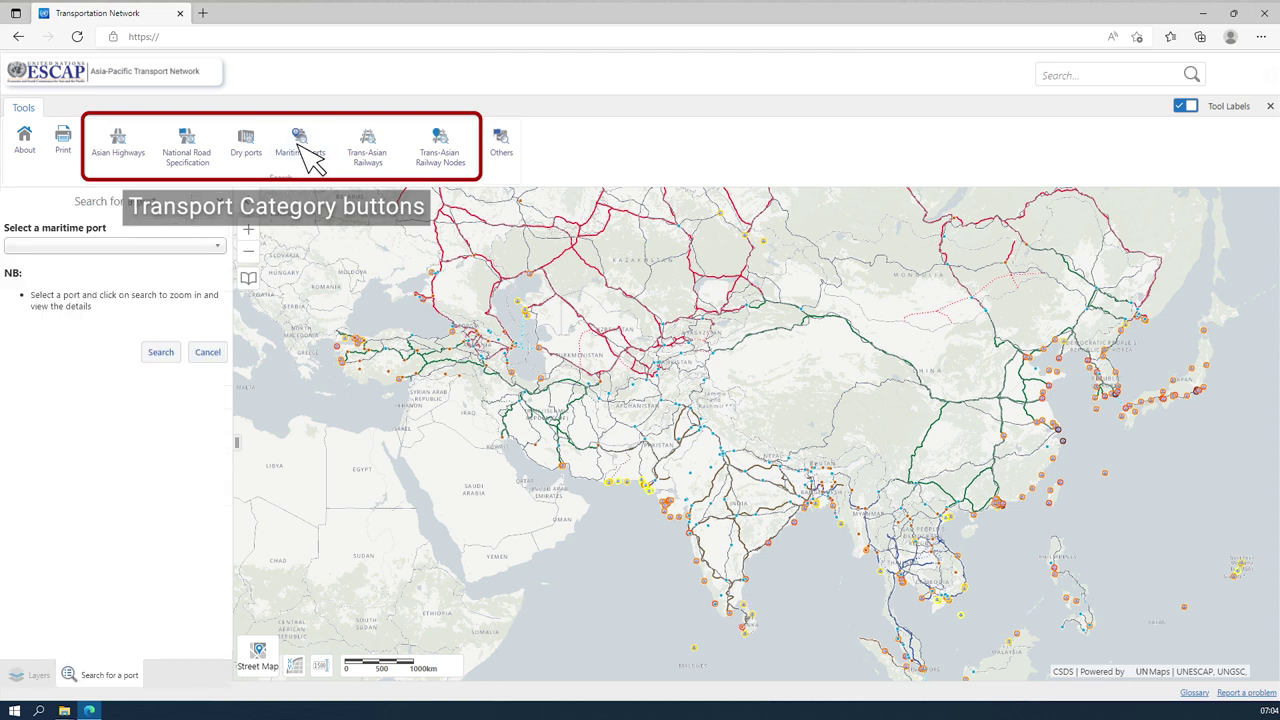
# Search maritime ports for Allardyce Harbour and zoom to it
pyautogui.click(219, 244)
pyautogui.click(143, 284)
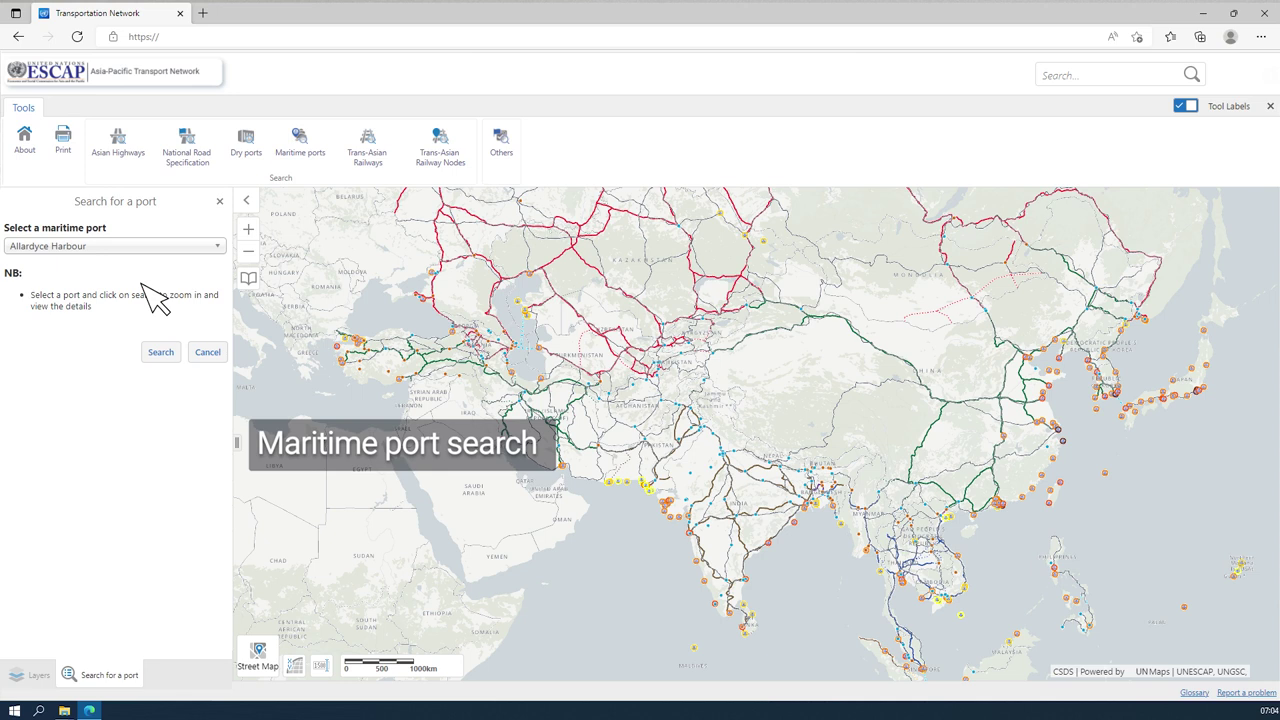
pyautogui.click(163, 352)
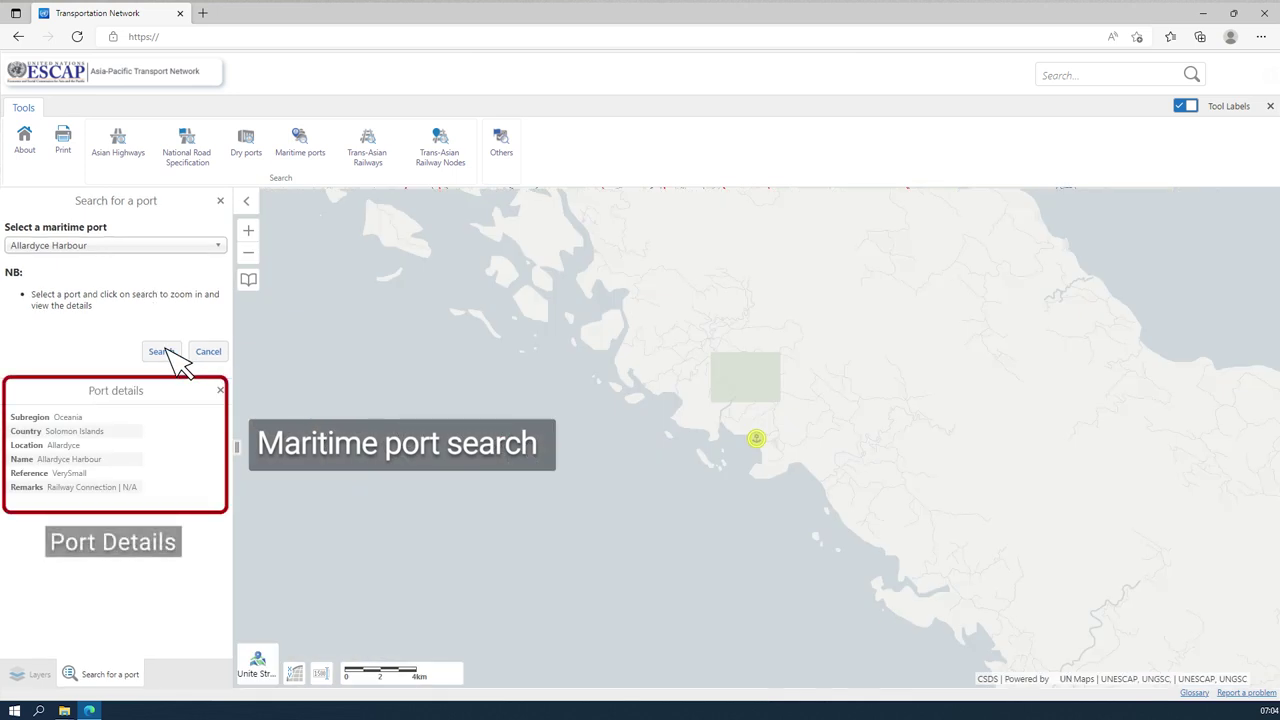
# Search dry ports for Ajni, Nagpur, Maharashtra and zoom to its details
pyautogui.click(250, 155)
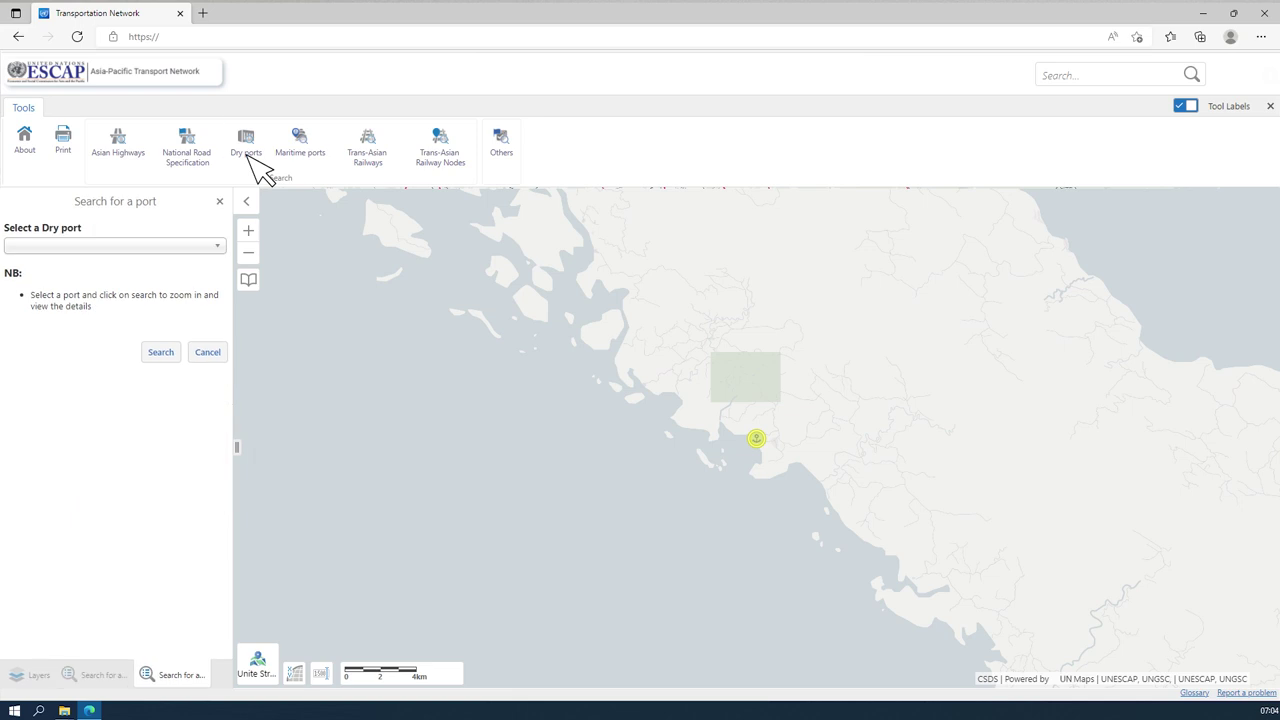
pyautogui.click(220, 246)
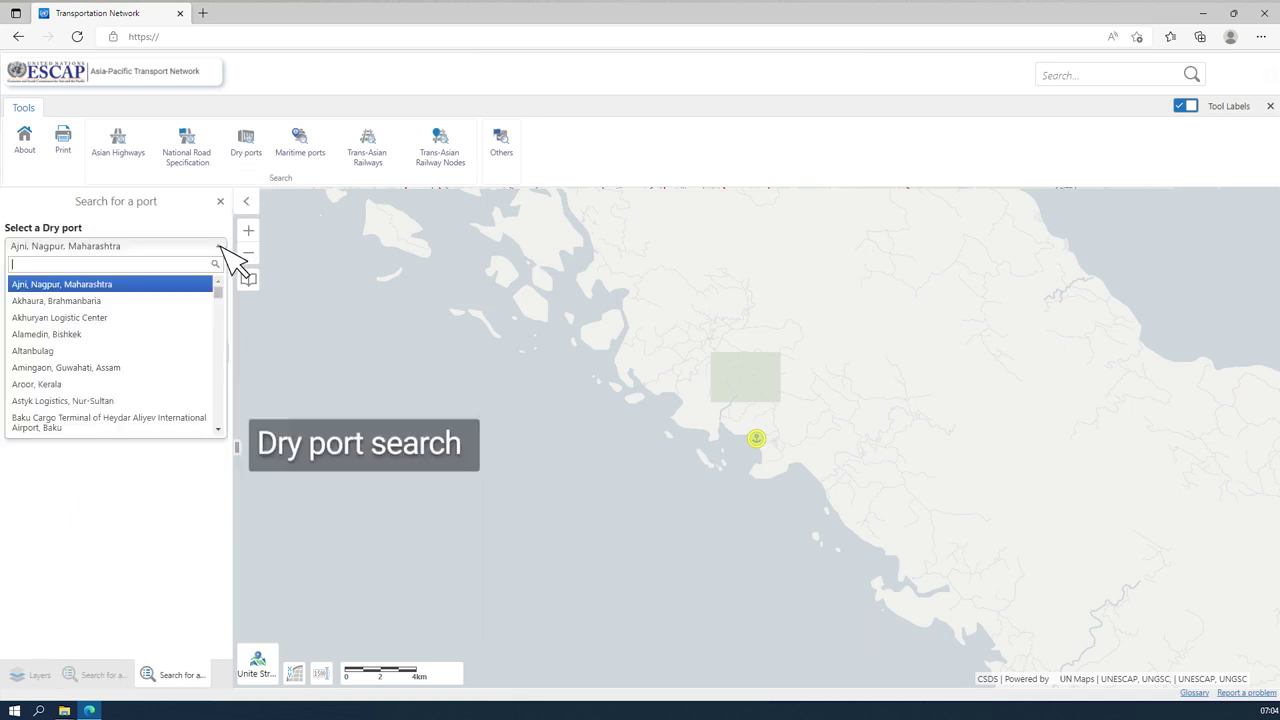
pyautogui.click(186, 285)
pyautogui.click(160, 352)
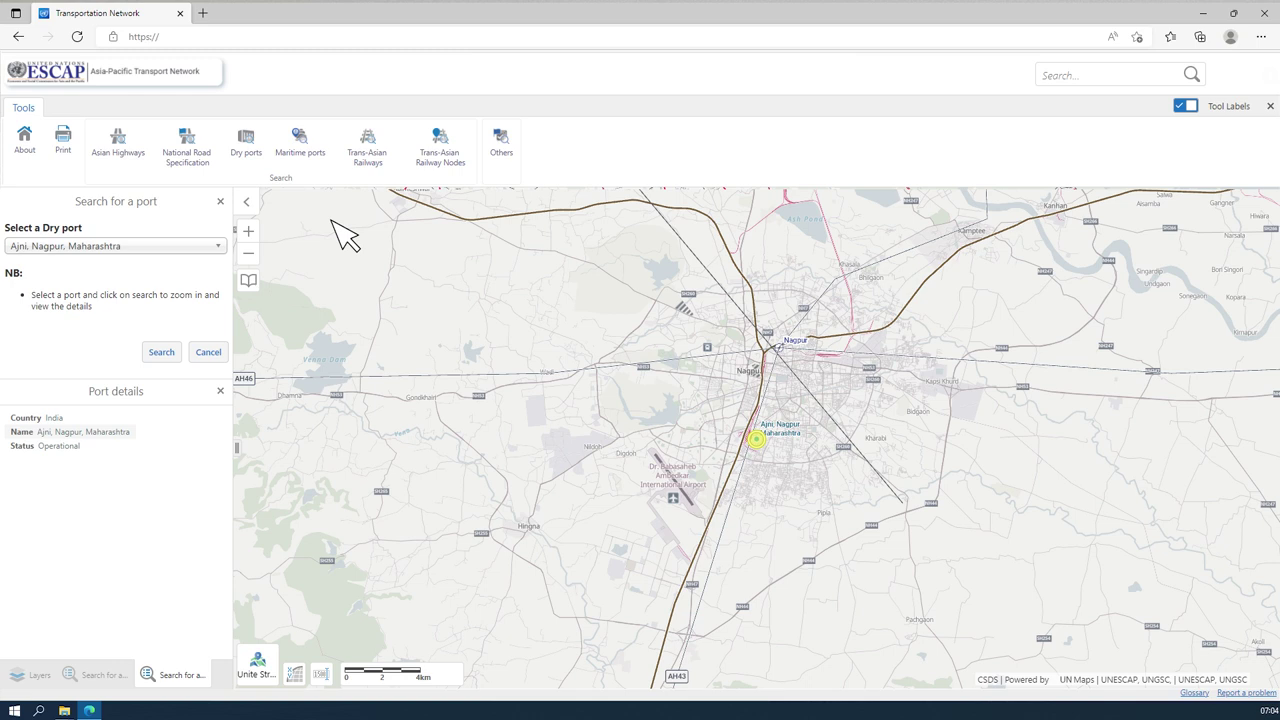
# Filter dry ports by country India and plot all 41 on the map
pyautogui.click(508, 150)
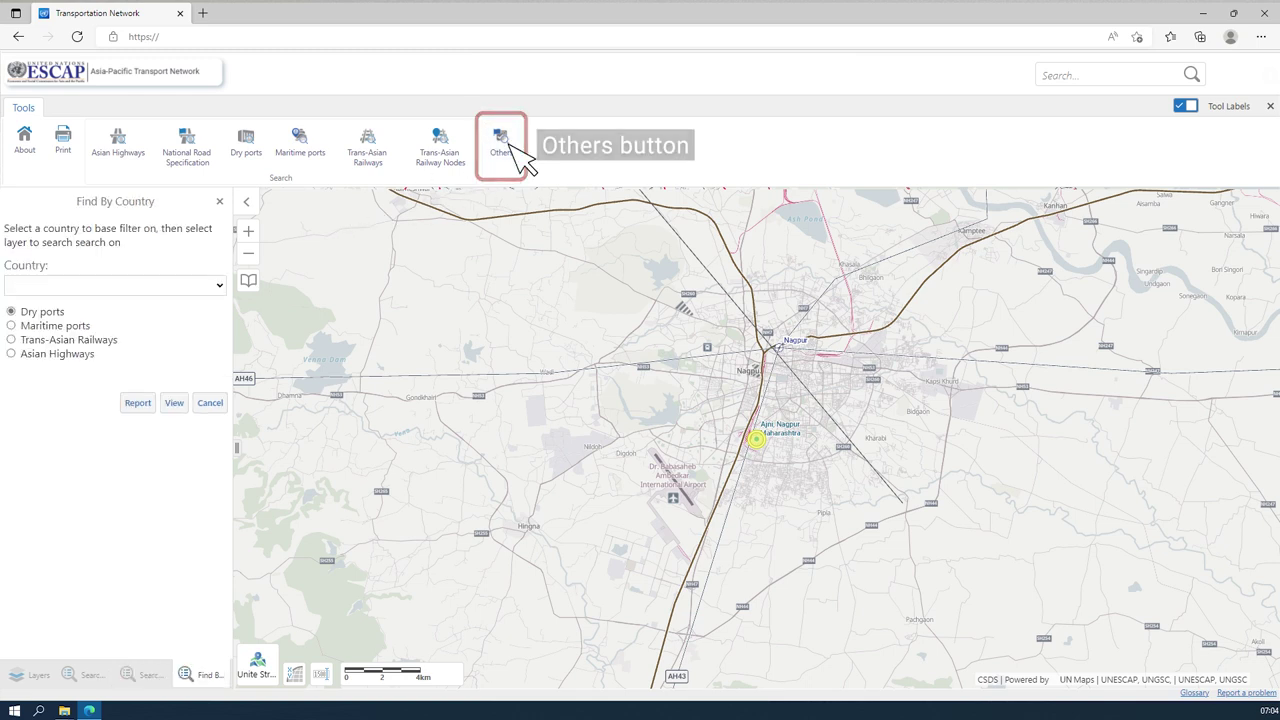
pyautogui.click(219, 284)
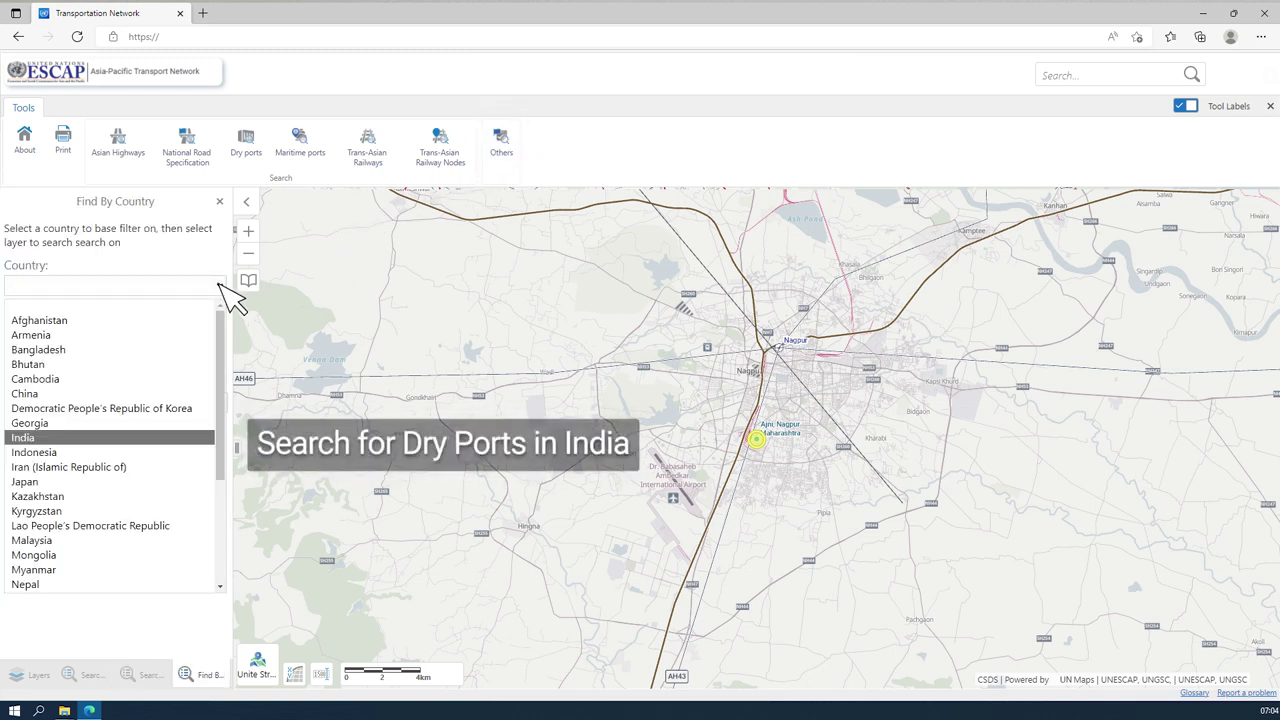
pyautogui.click(186, 452)
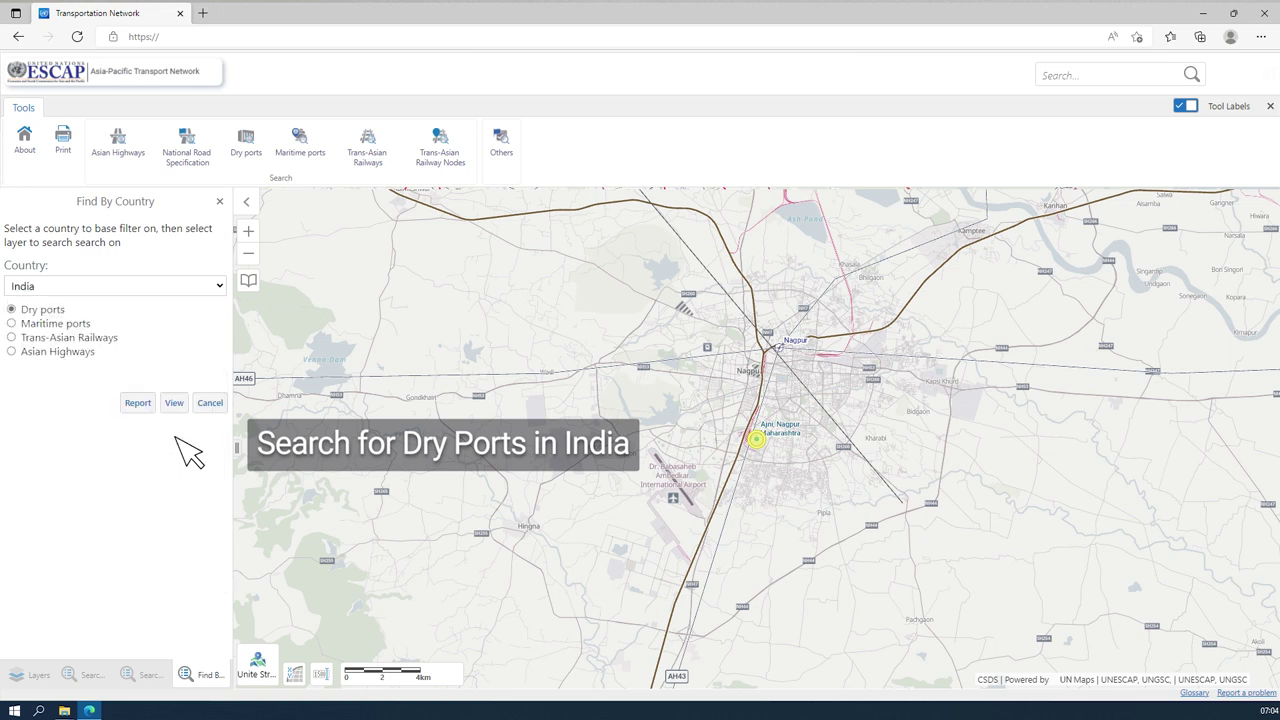
pyautogui.click(176, 404)
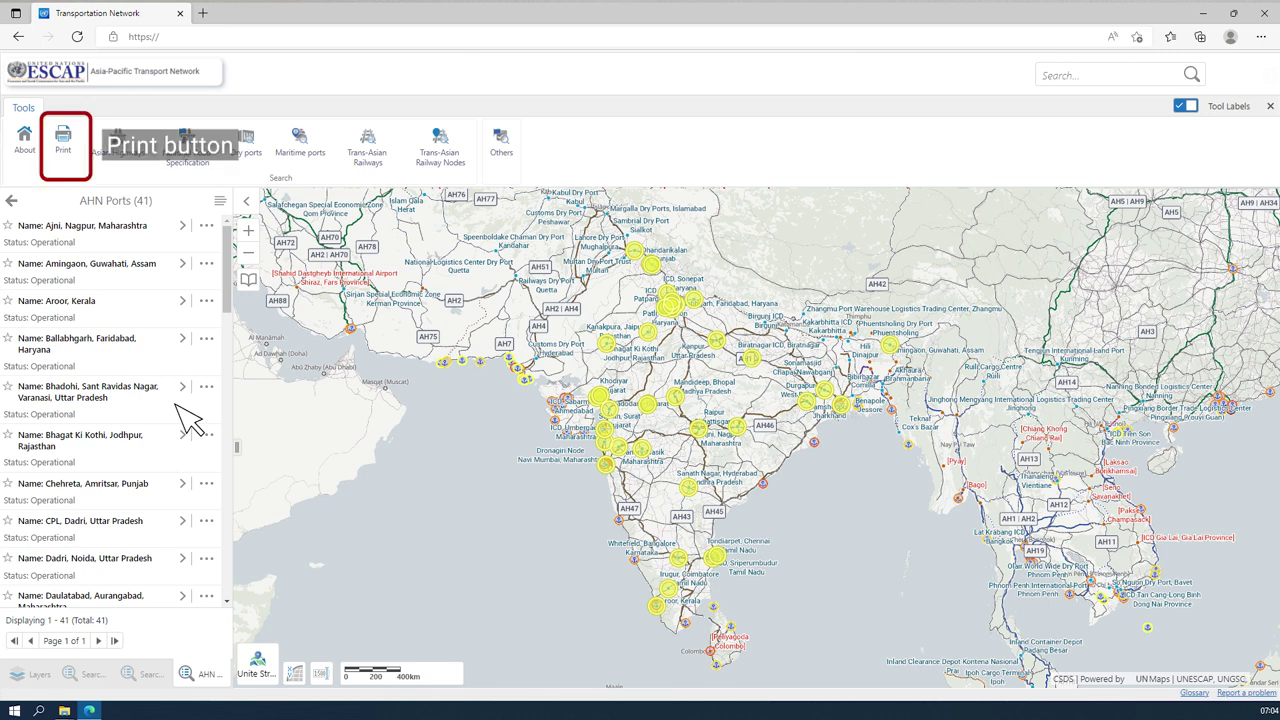
# In the print options, keep 96 DPI resolution, no grid and the current map scale
pyautogui.click(63, 136)
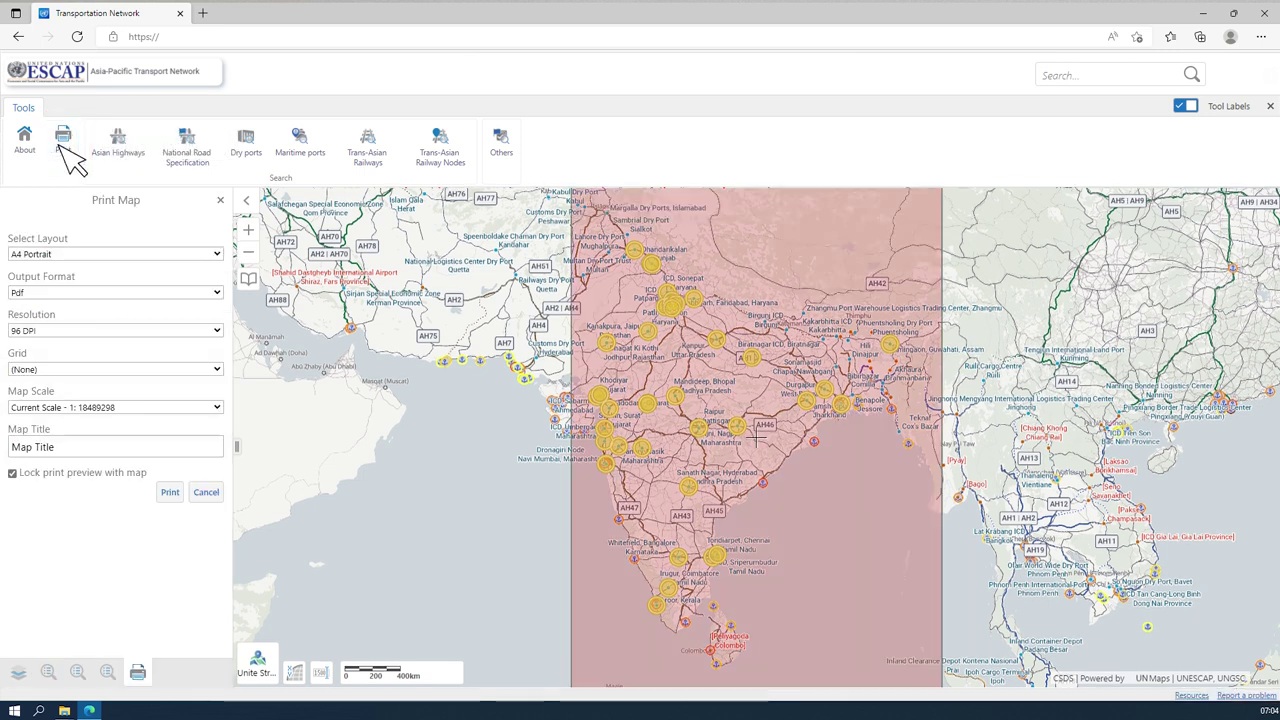
pyautogui.click(217, 331)
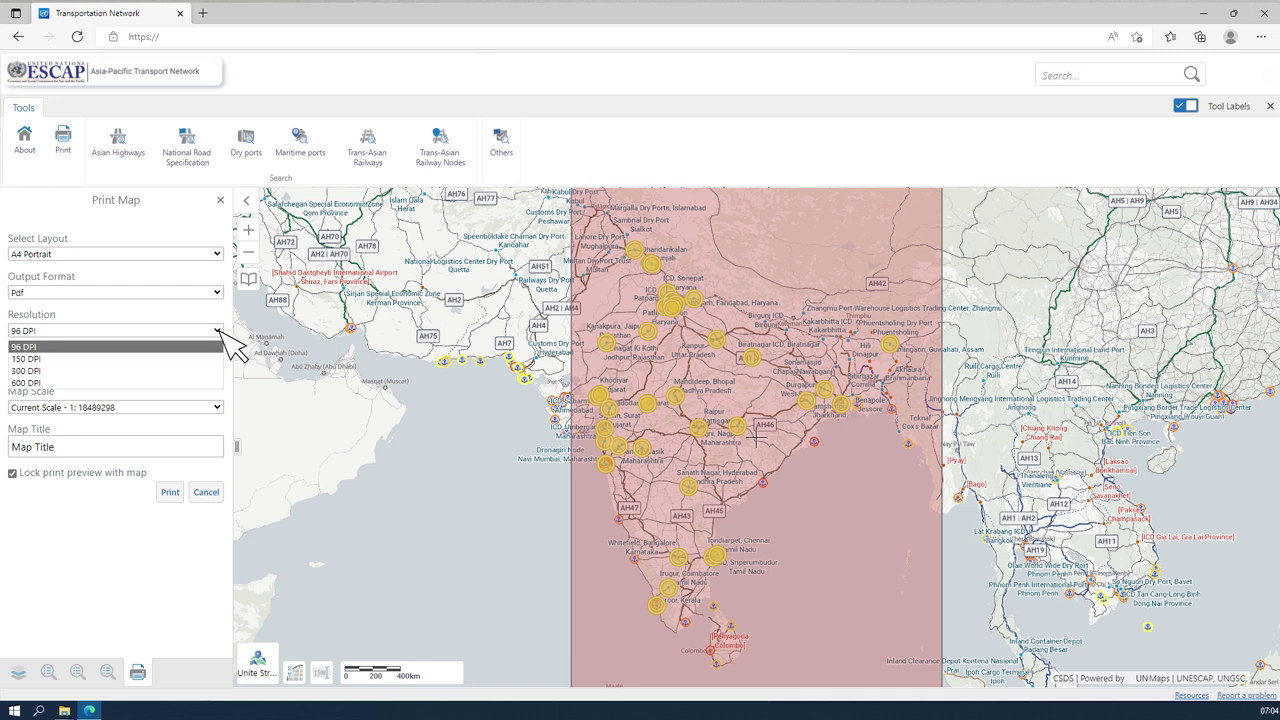
pyautogui.click(218, 331)
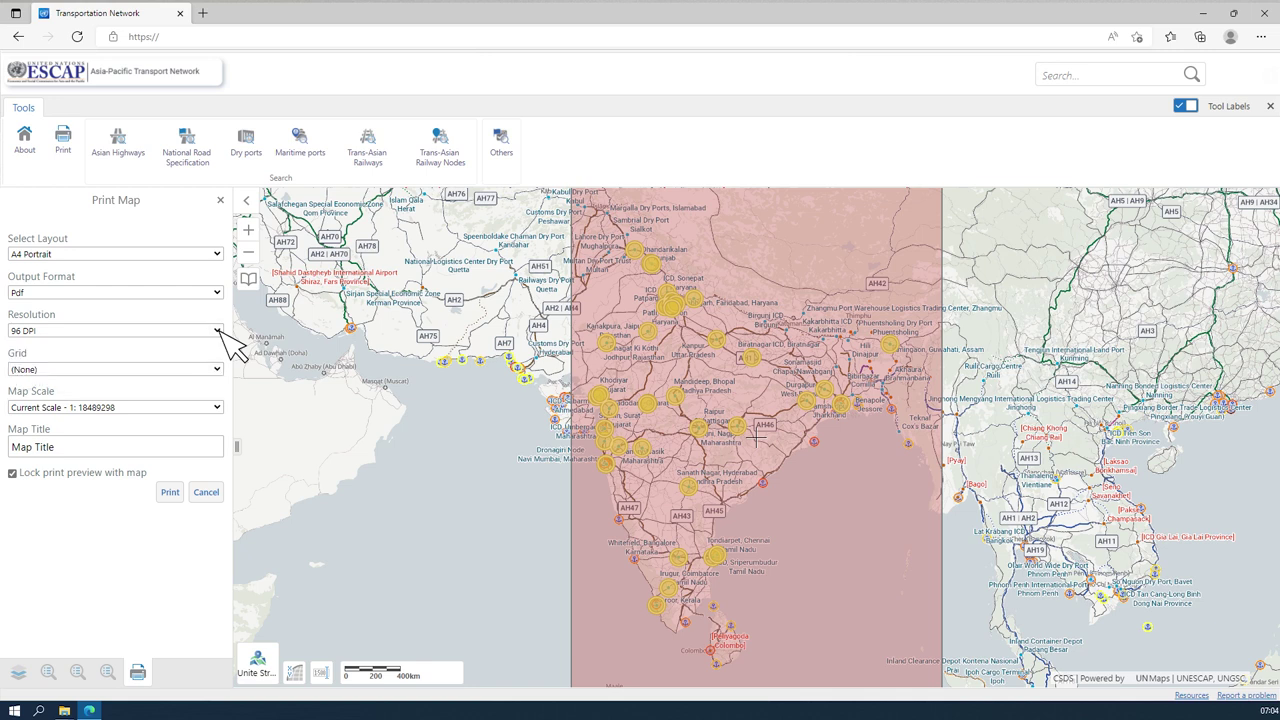
pyautogui.click(218, 369)
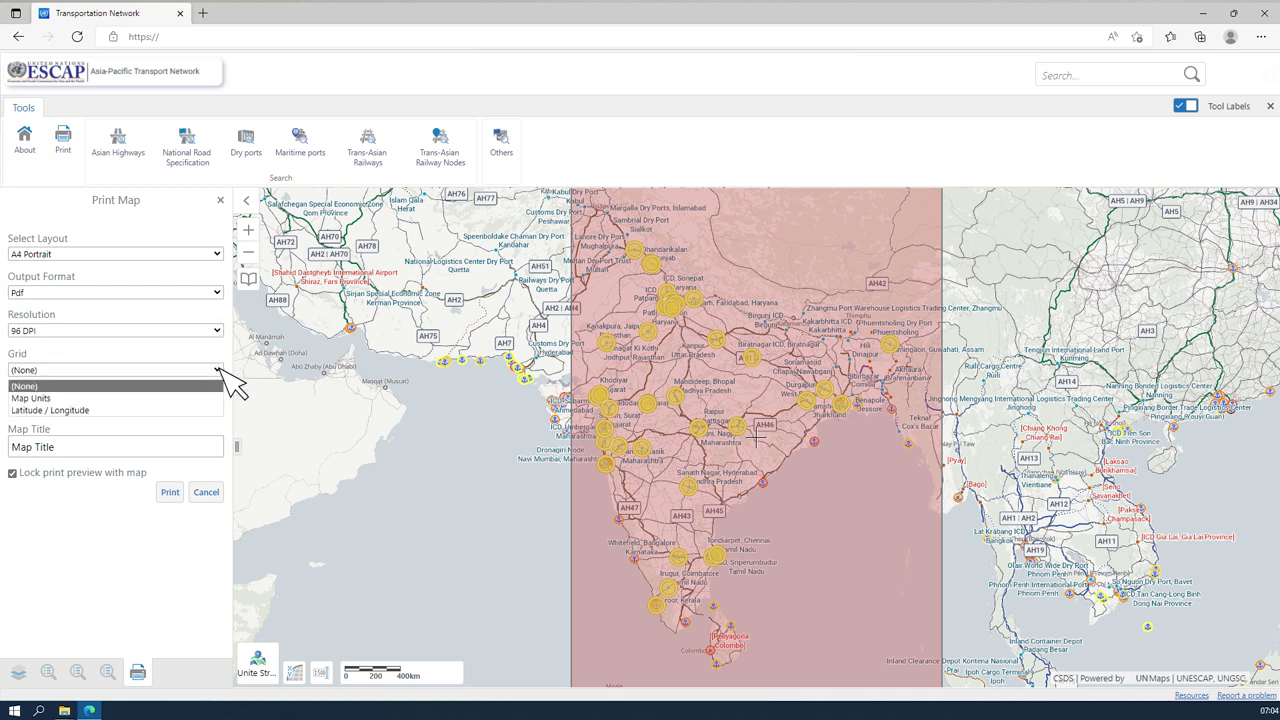
pyautogui.click(219, 369)
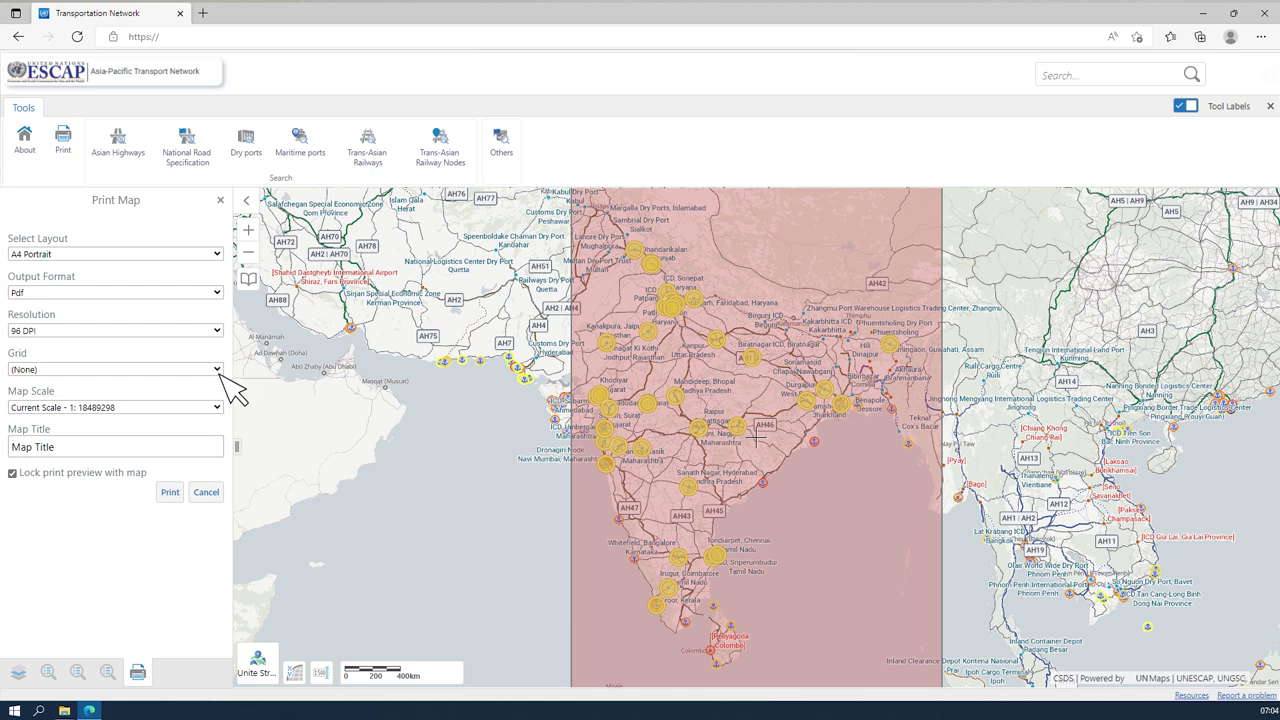
pyautogui.click(219, 407)
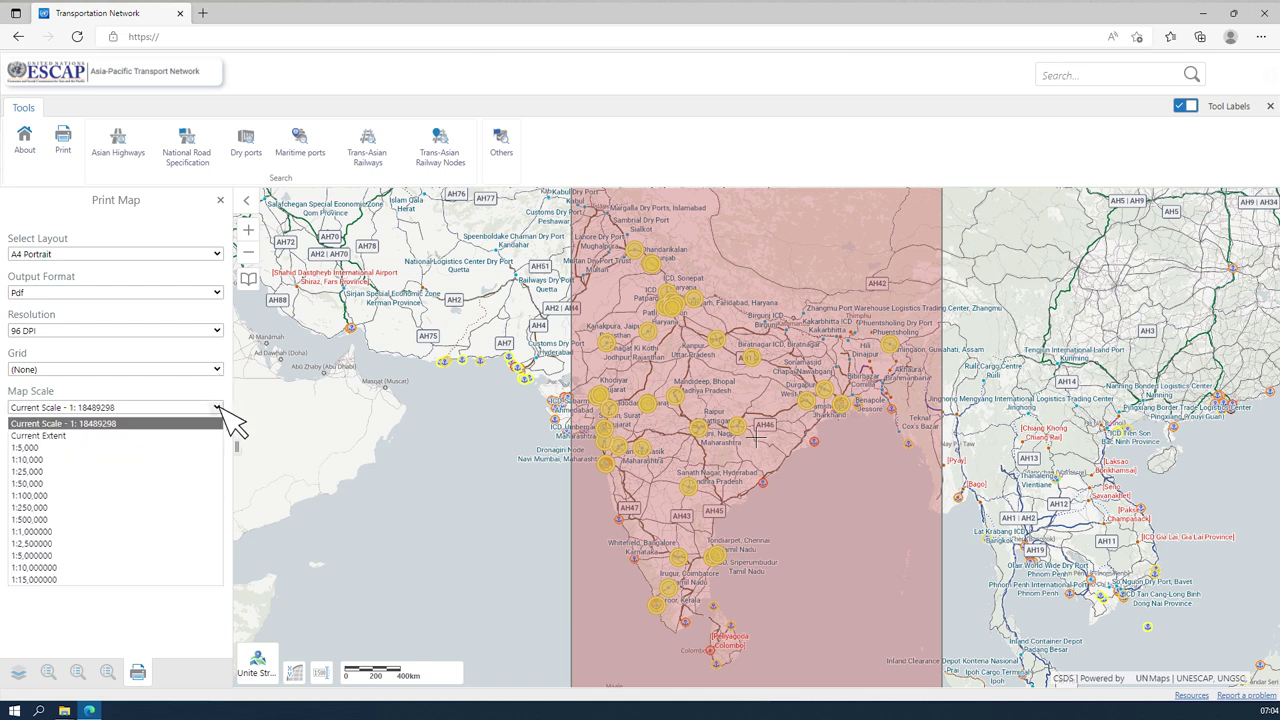
pyautogui.click(219, 407)
# Title the map 'India Dry Ports' and generate the A4 portrait PDF
pyautogui.click(97, 446)
pyautogui.write('India Dry Ports')
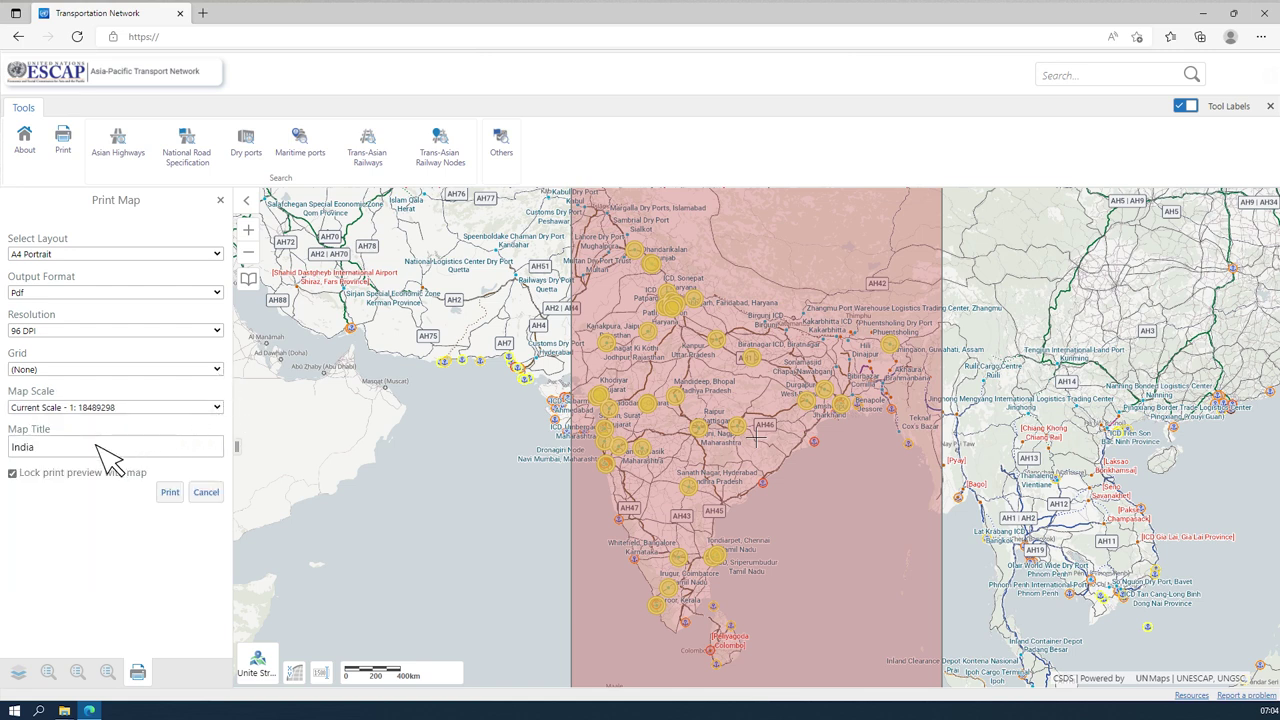
pyautogui.click(170, 492)
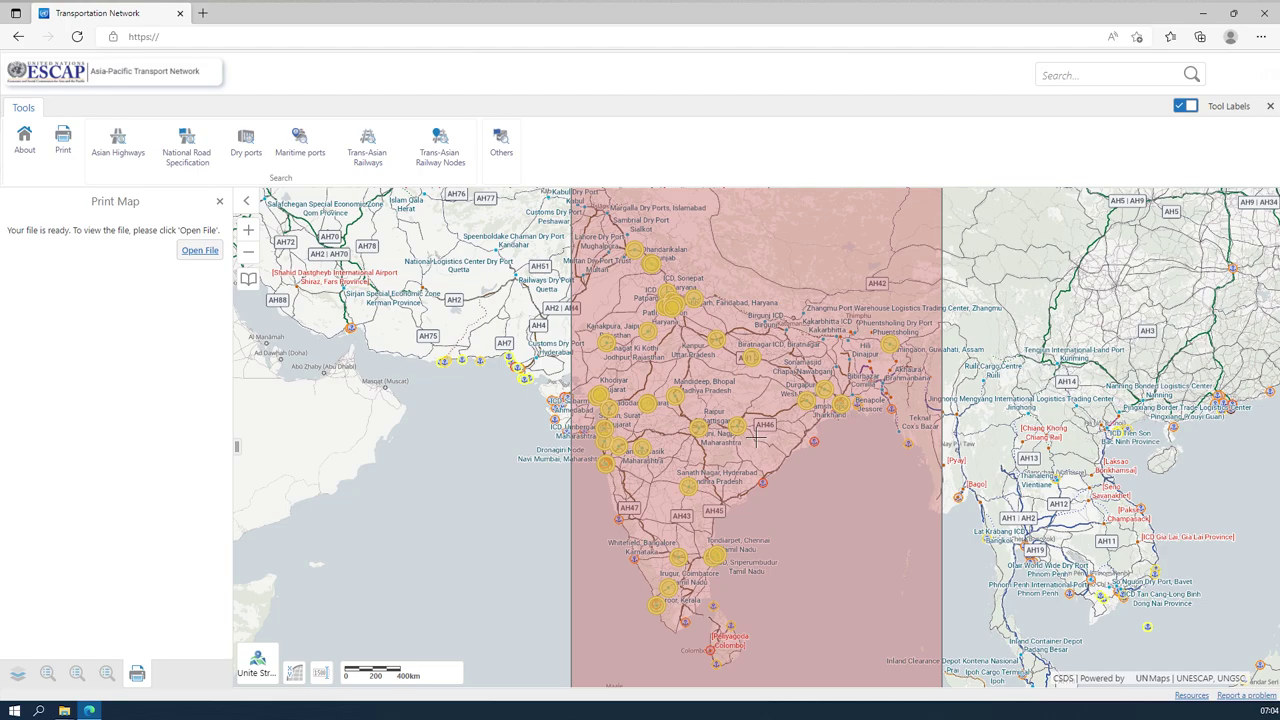
# Open the India Dry Ports PDF, scroll through it, and close its tab
pyautogui.click(199, 251)
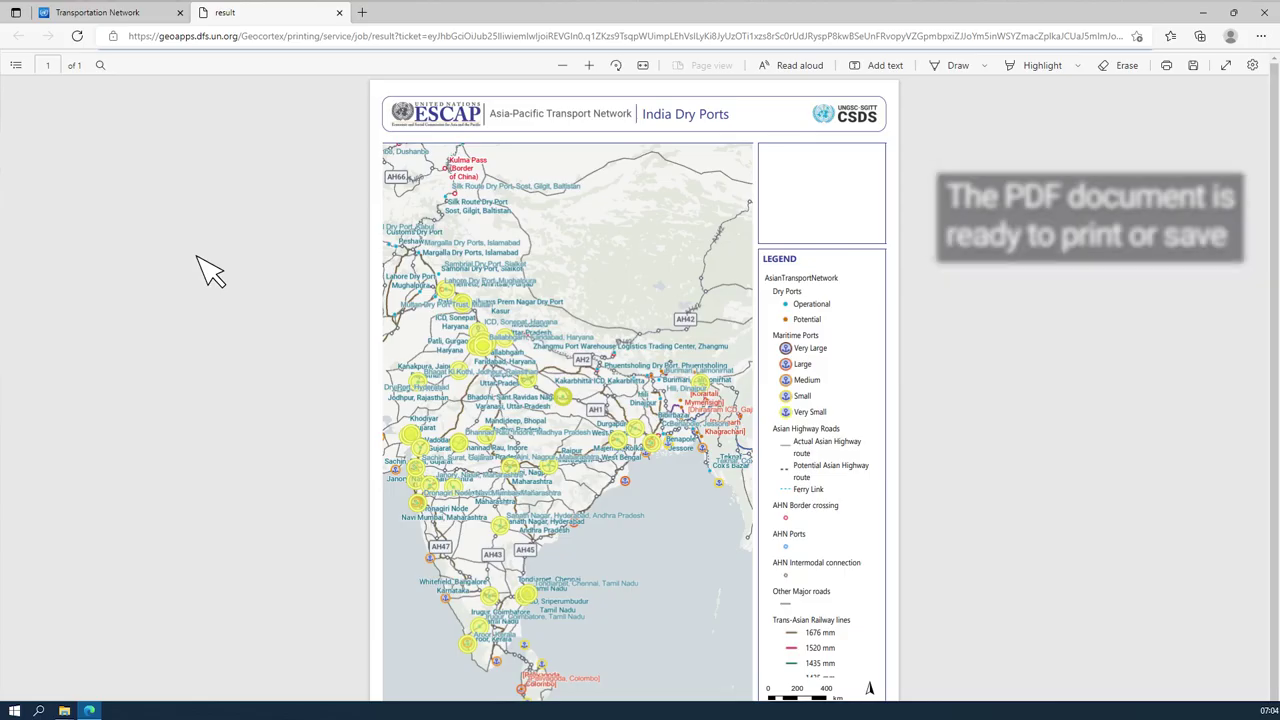
pyautogui.scroll(-1, 210, 270)
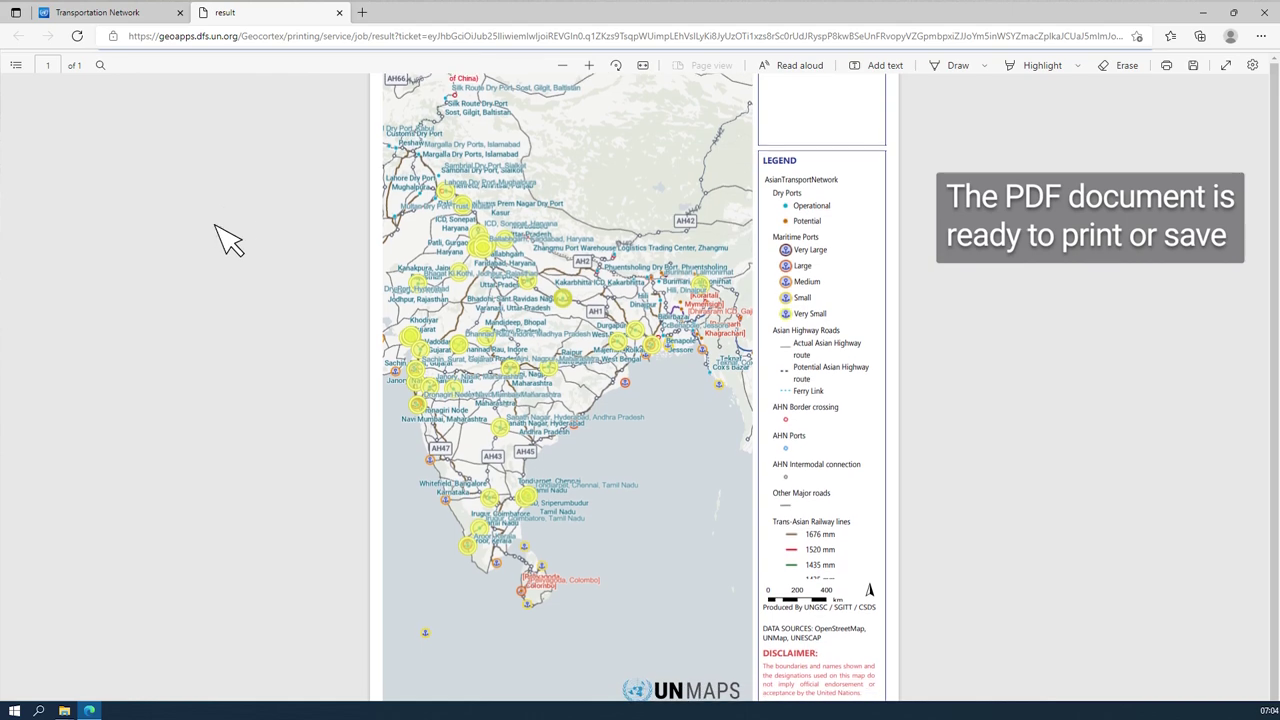
pyautogui.click(339, 13)
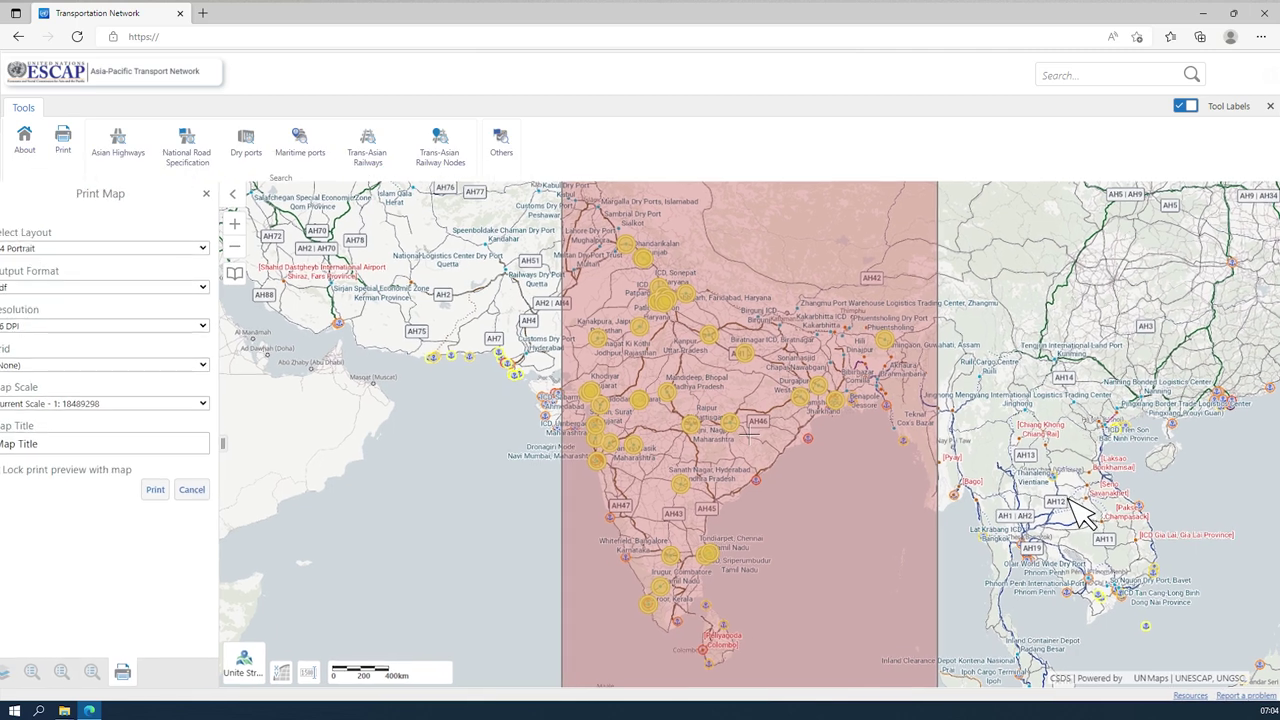
# Open Report a problem and set the category to UNESCAP - Application Performance/Bugs
pyautogui.click(1240, 696)
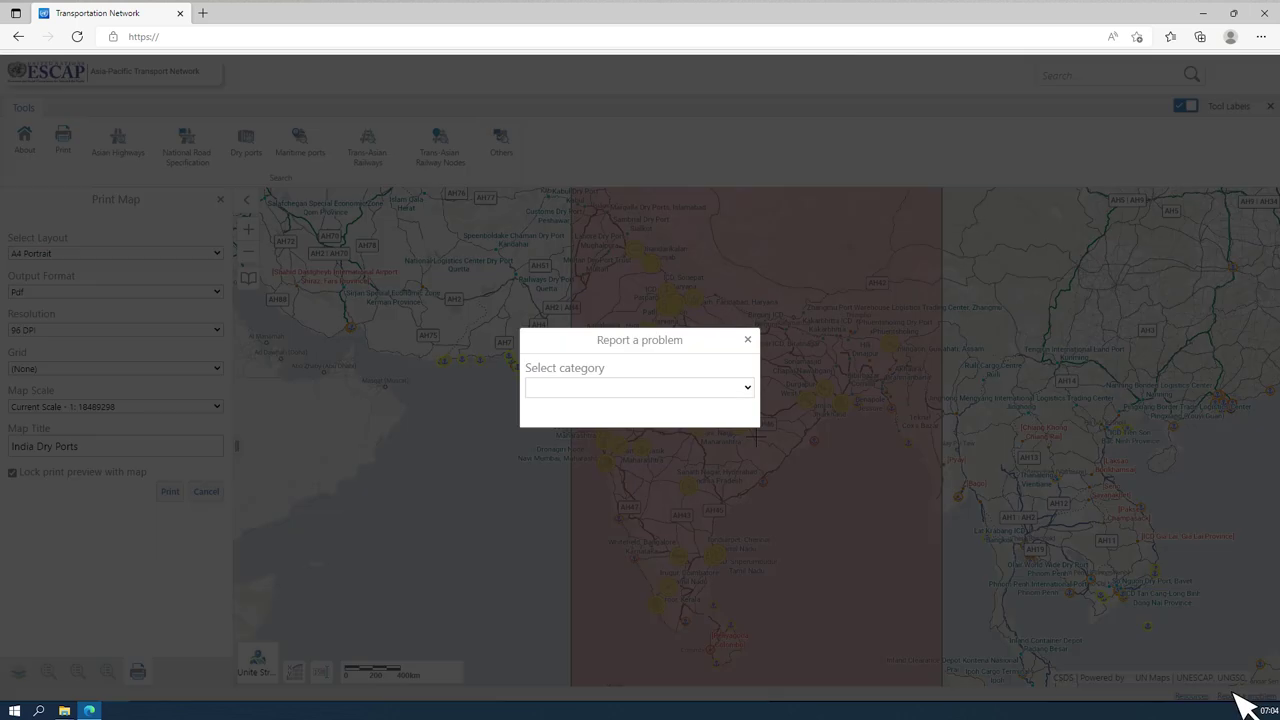
pyautogui.click(748, 389)
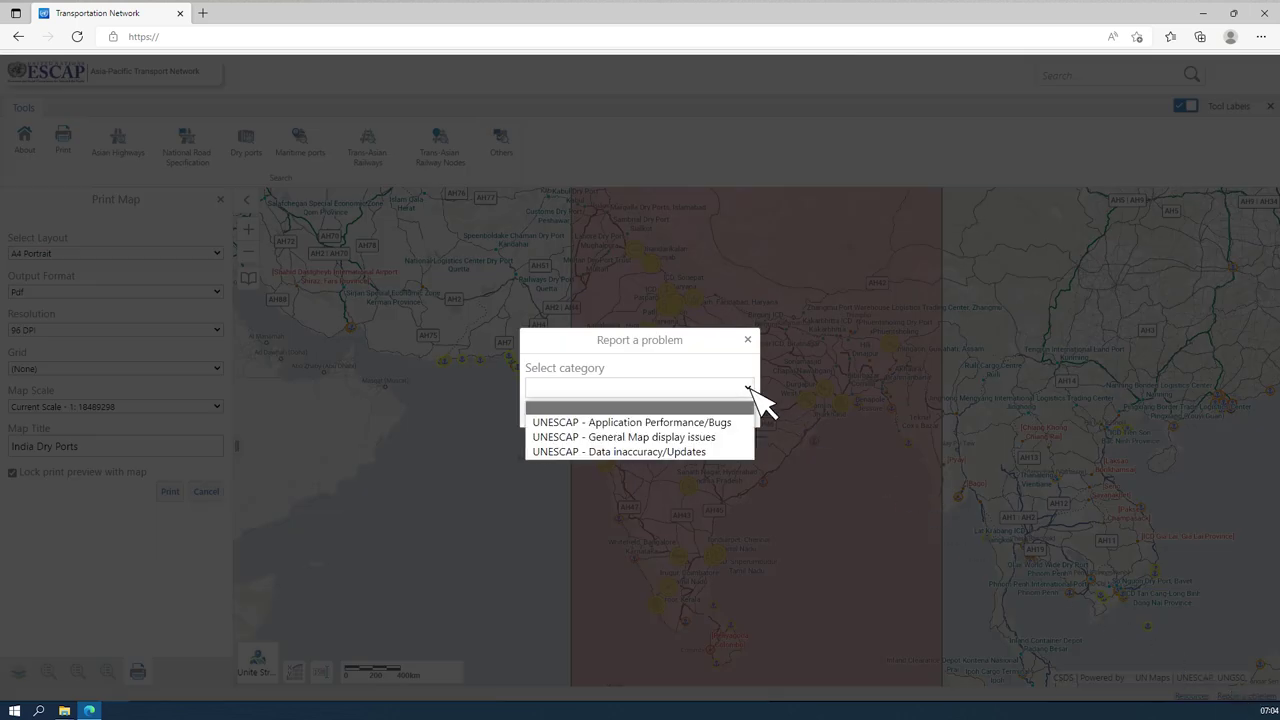
pyautogui.click(715, 422)
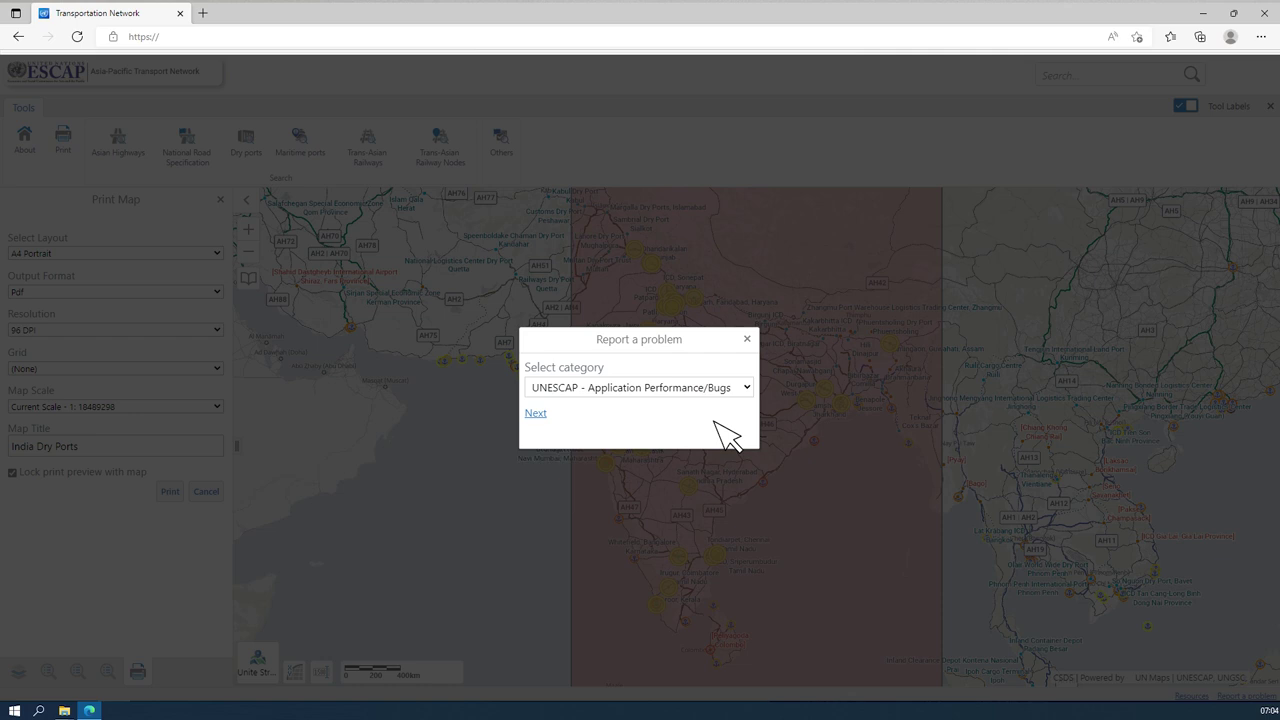